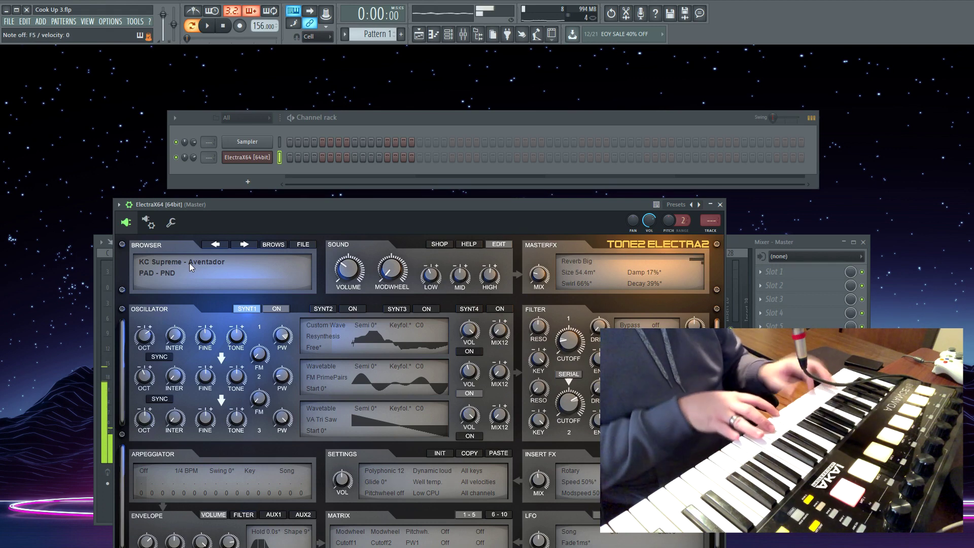
Step: Set the project tempo to 76 BPM with the tempo tapper and close the tapper
right_click(263, 25)
click(372, 38)
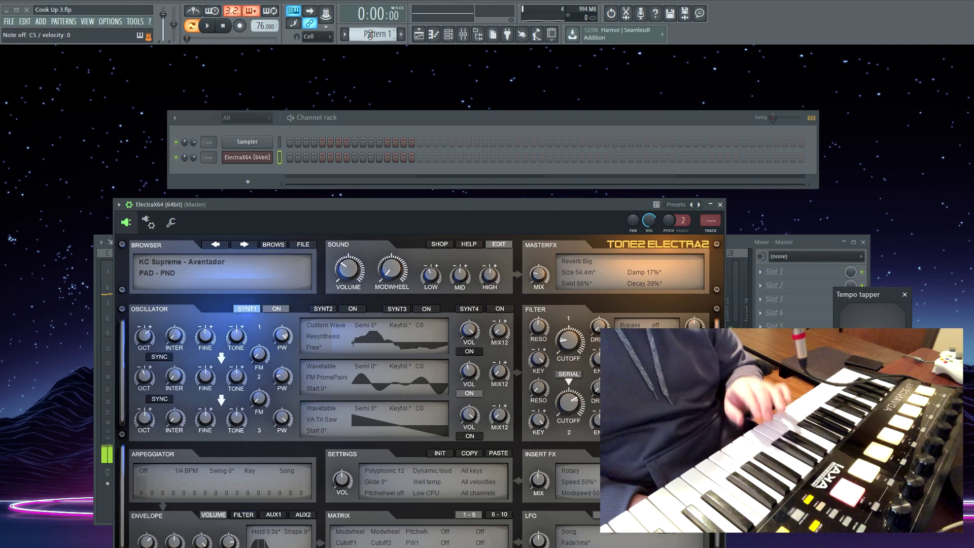
click(905, 294)
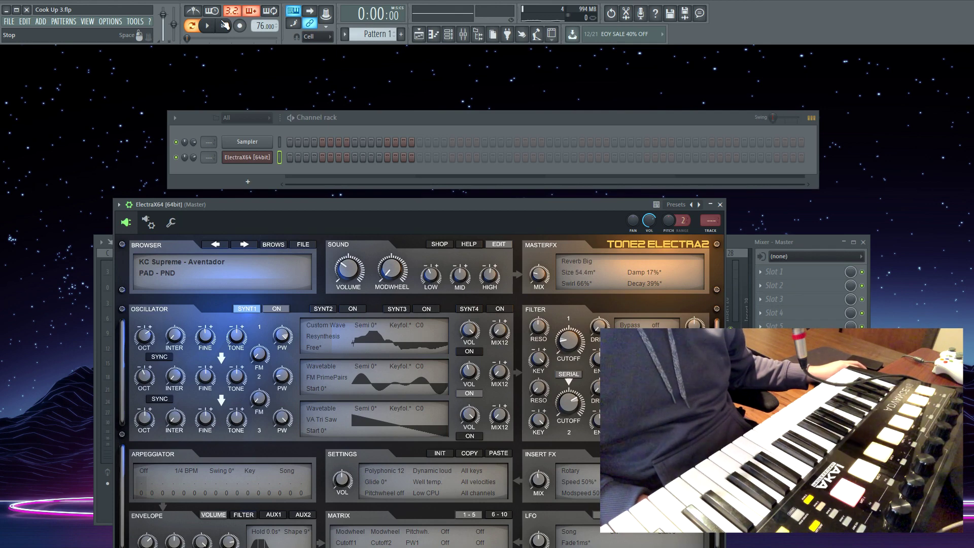
Step: Record a four-bar chord progression with the ElectraX64 pad and open the recorded notes in the piano roll
click(241, 27)
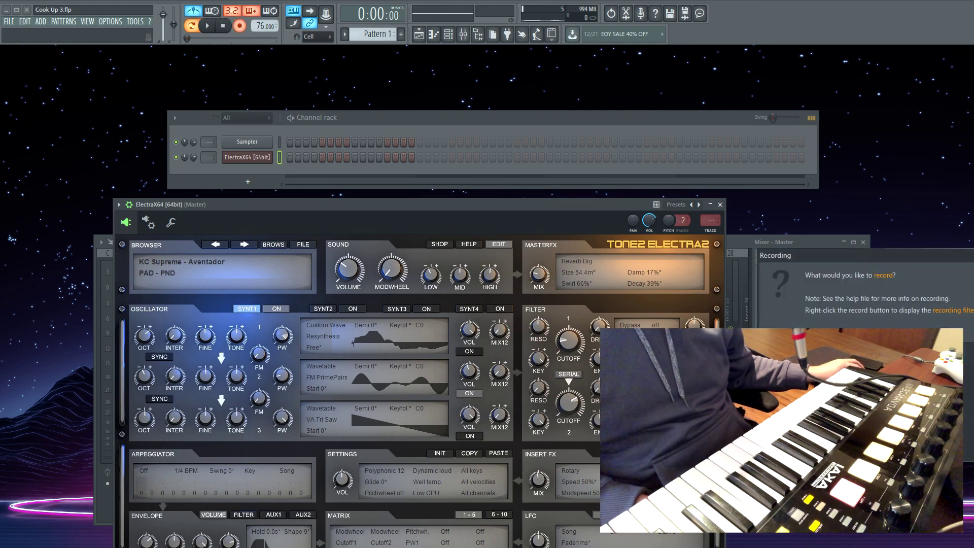
key(Return)
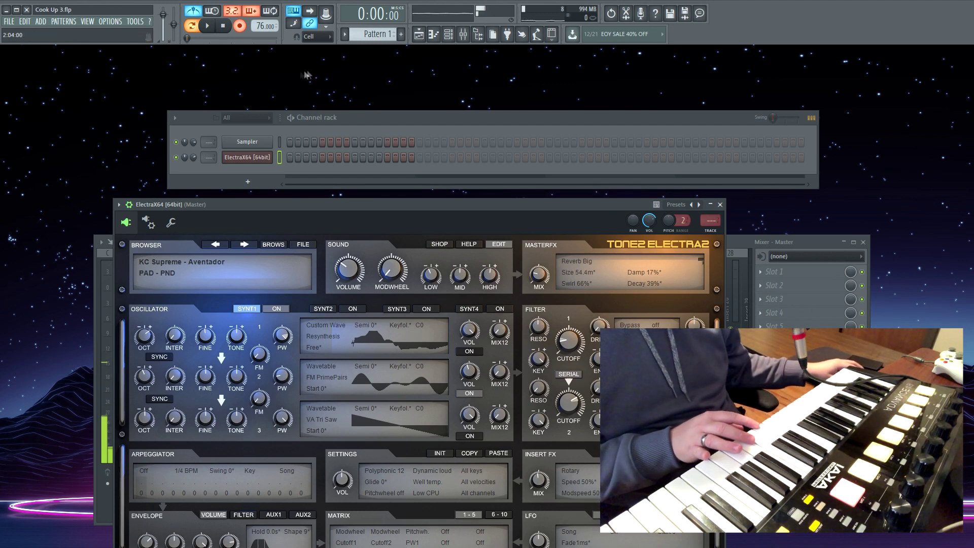
click(213, 32)
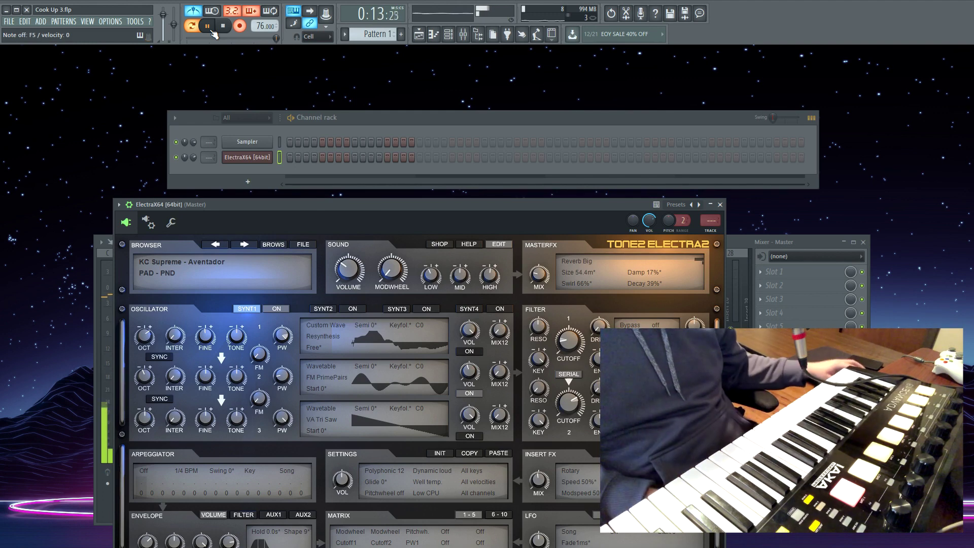
key(space)
click(381, 161)
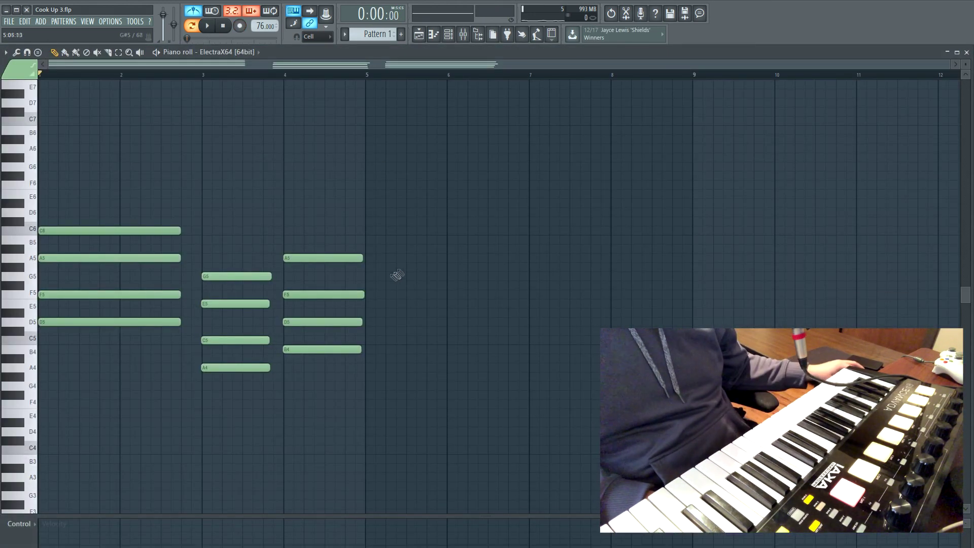
Step: Place a temporary G5 note at bar 5, extend the chords legato up to it, and delete the temporary note
click(374, 280)
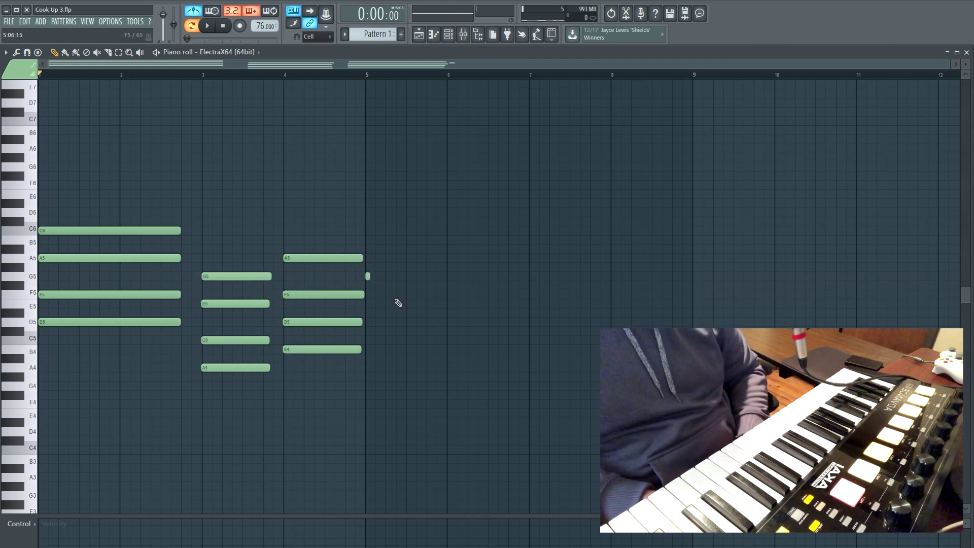
key(ctrl+l)
right_click(369, 278)
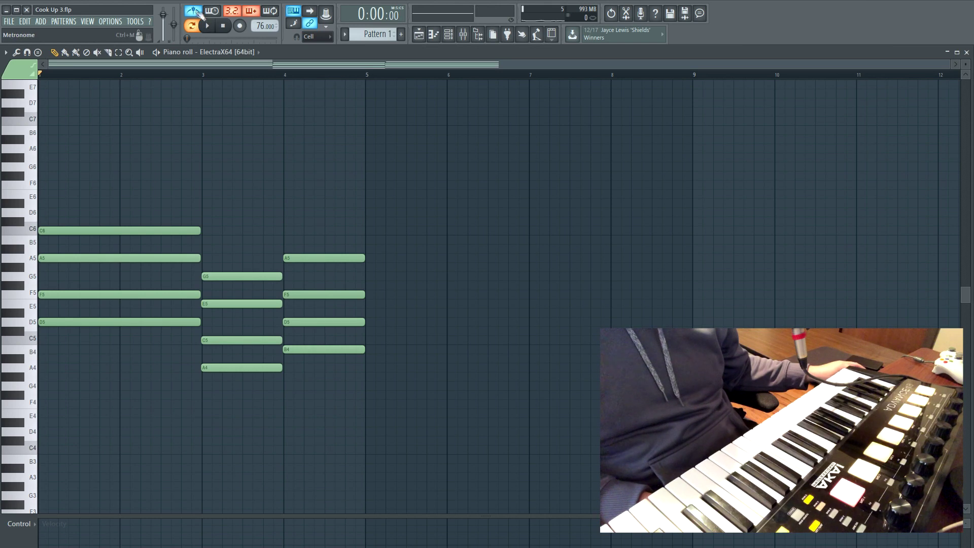
Step: Play the pattern back and quantize all of the recorded chord notes
click(215, 26)
key(ctrl+a)
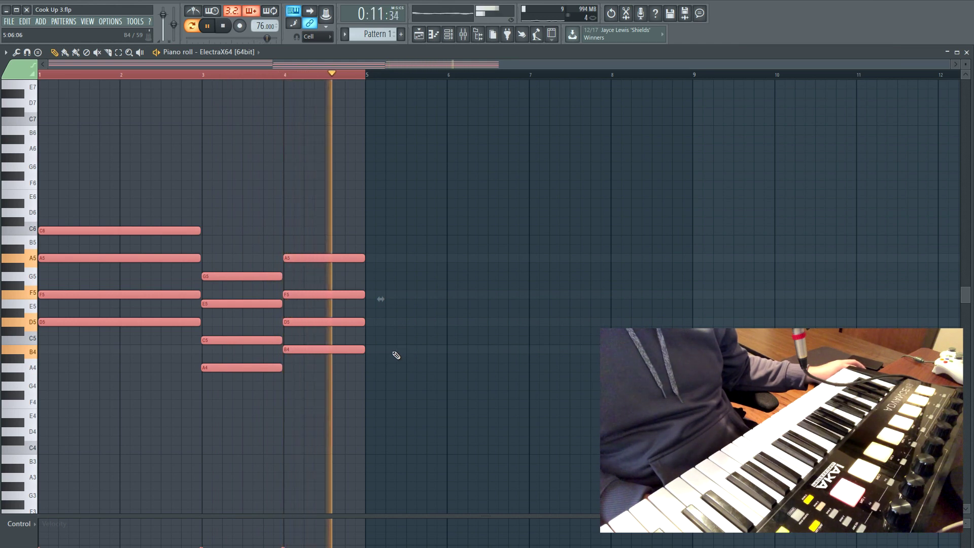
key(alt+q)
key(Escape)
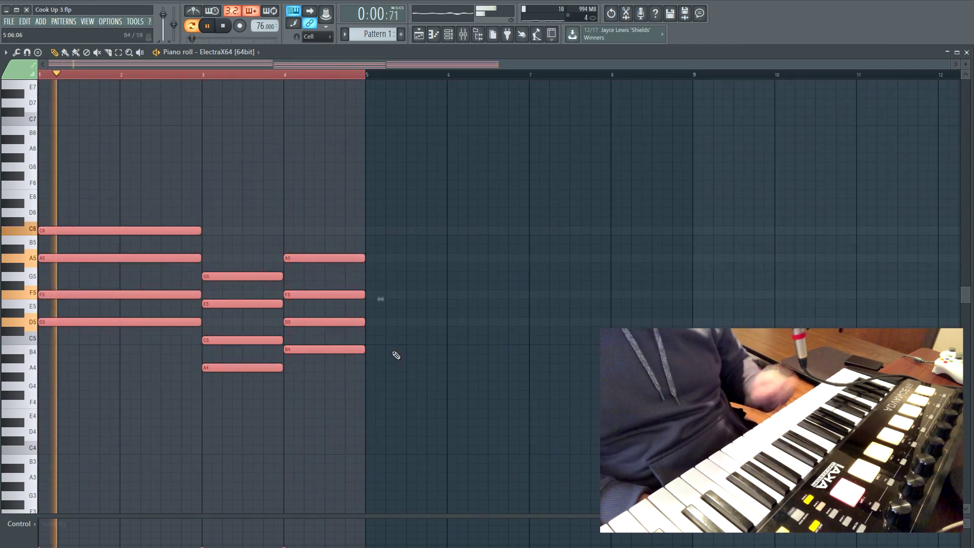
click(367, 366)
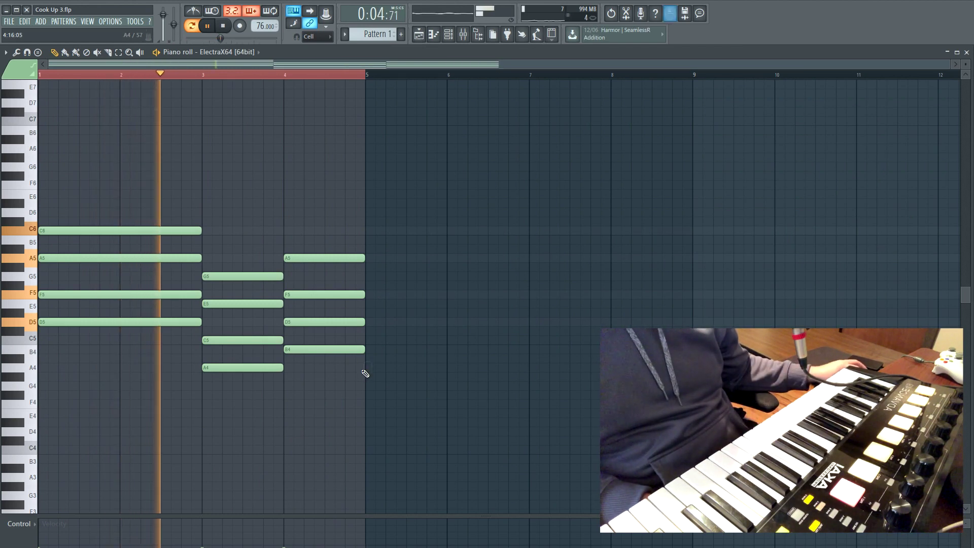
key(space)
Step: Apply the strumizer to all chord notes with no start time offset and 60% velocity strength, and play the result
key(ctrl+a)
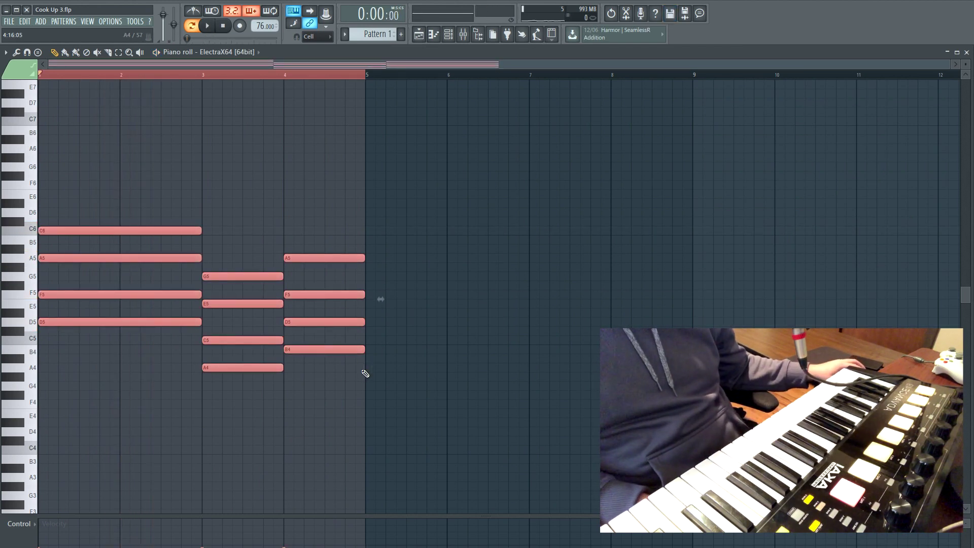
key(alt+s)
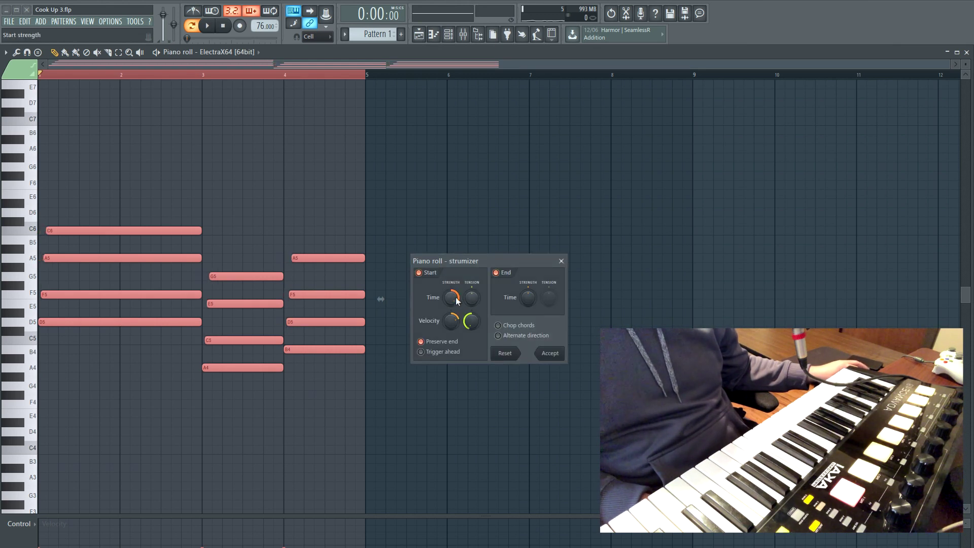
drag(456, 297, 455, 296)
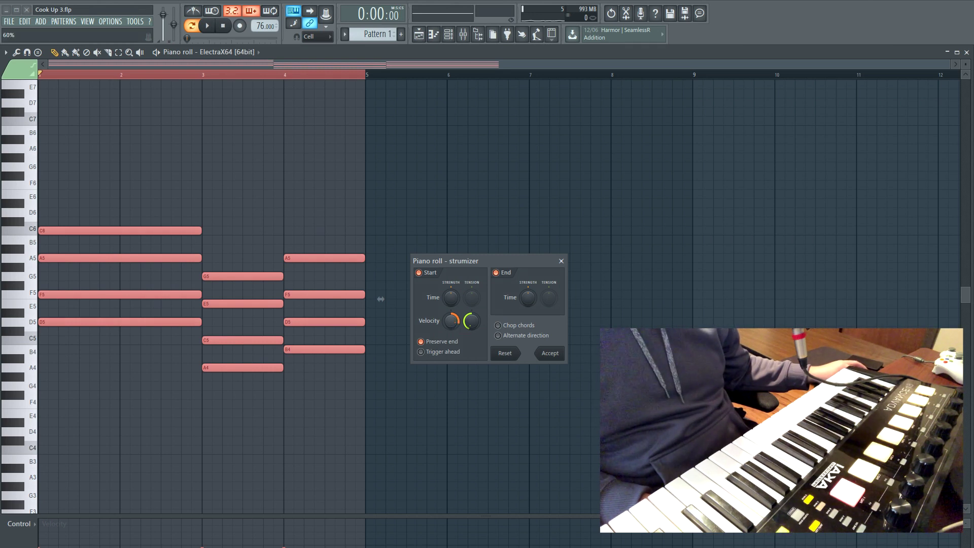
click(550, 353)
key(space)
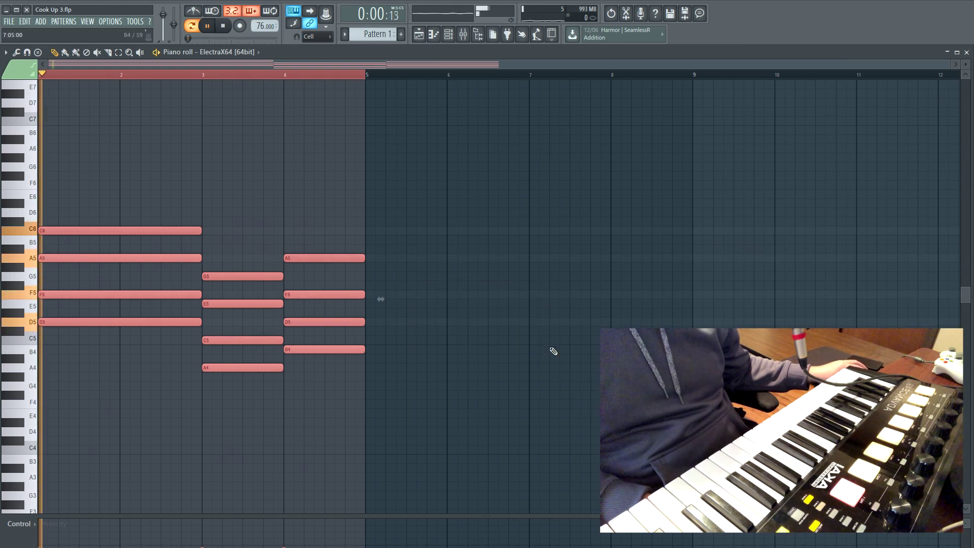
Step: Stop playback and route the ElectraX64 channel to mixer track 1
click(463, 34)
click(463, 34)
click(448, 34)
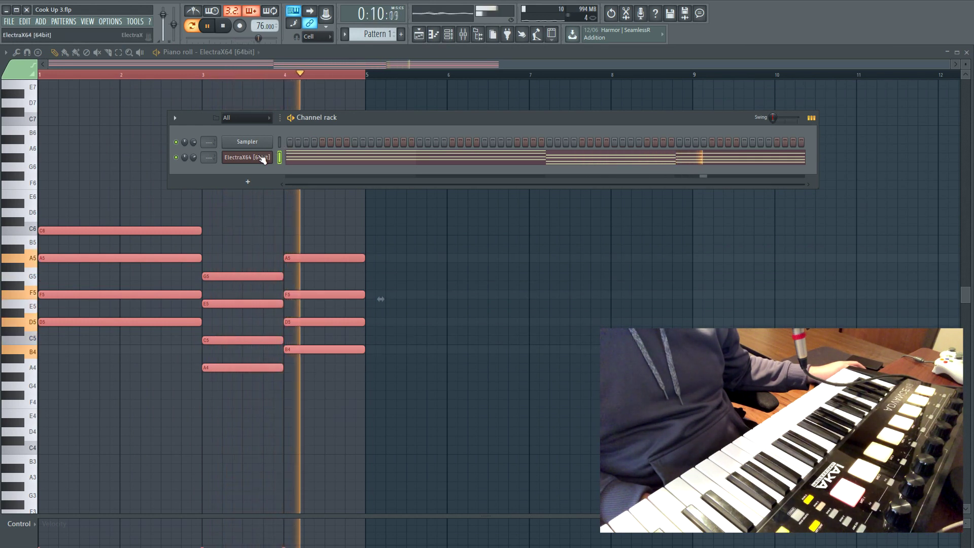
key(space)
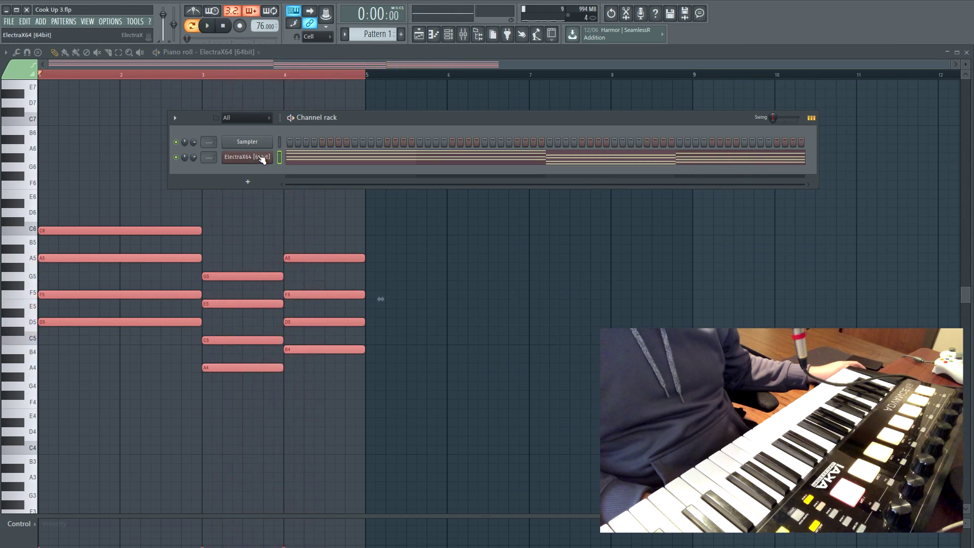
click(252, 161)
key(ctrl+l)
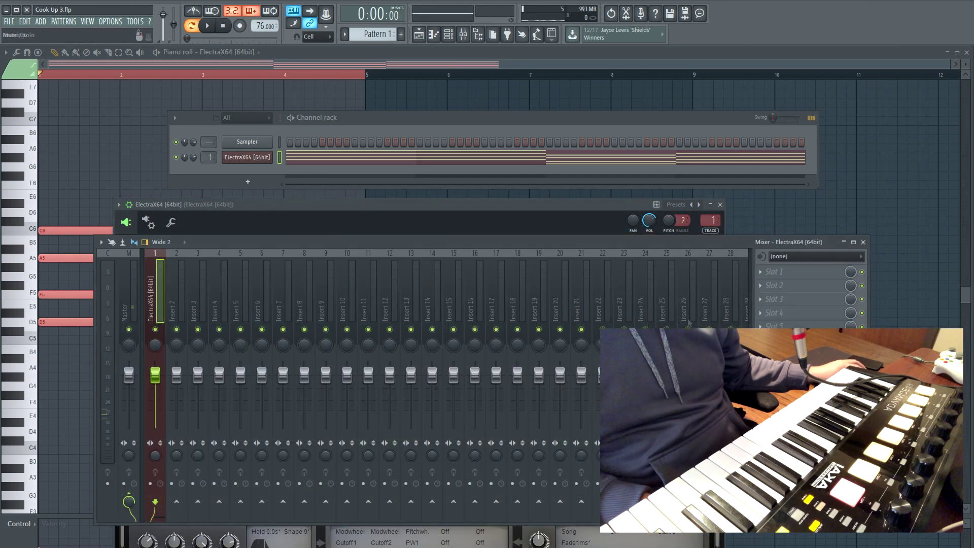
Step: Add the 20Hz + 18kHz cut EQ to the ElectraX64 track's first effect slot, raising the high-pass to about 144 Hz and lowering the low-pass
click(774, 271)
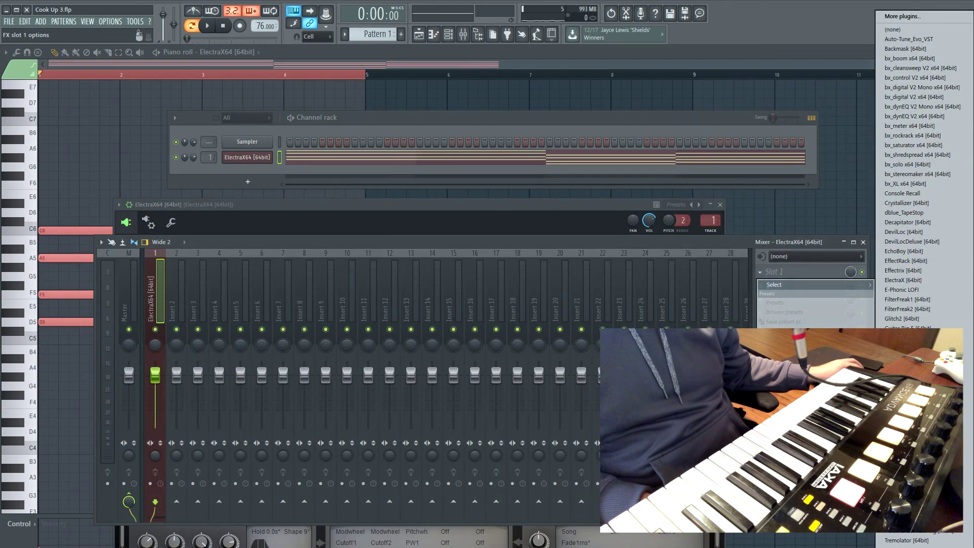
click(908, 457)
click(369, 177)
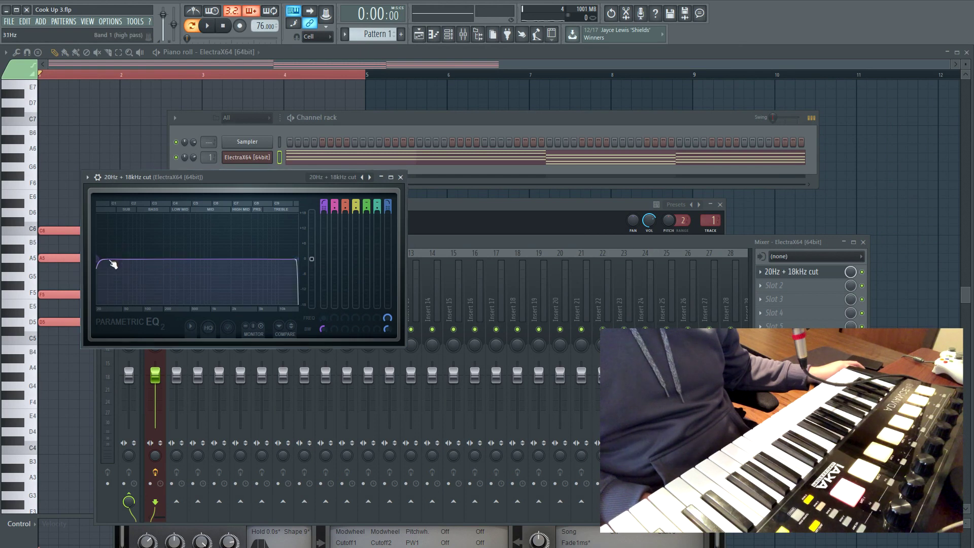
key(space)
drag(113, 264, 159, 264)
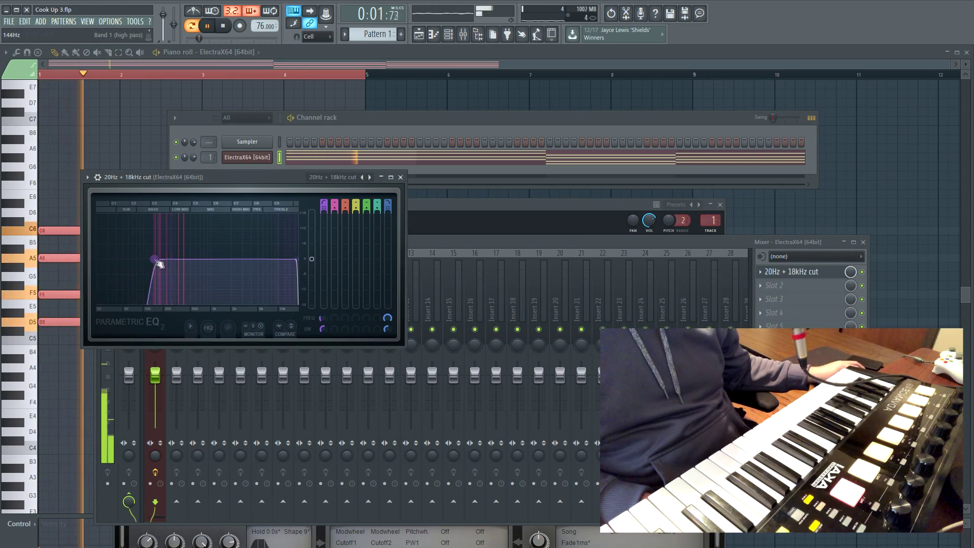
drag(298, 260, 246, 259)
click(400, 177)
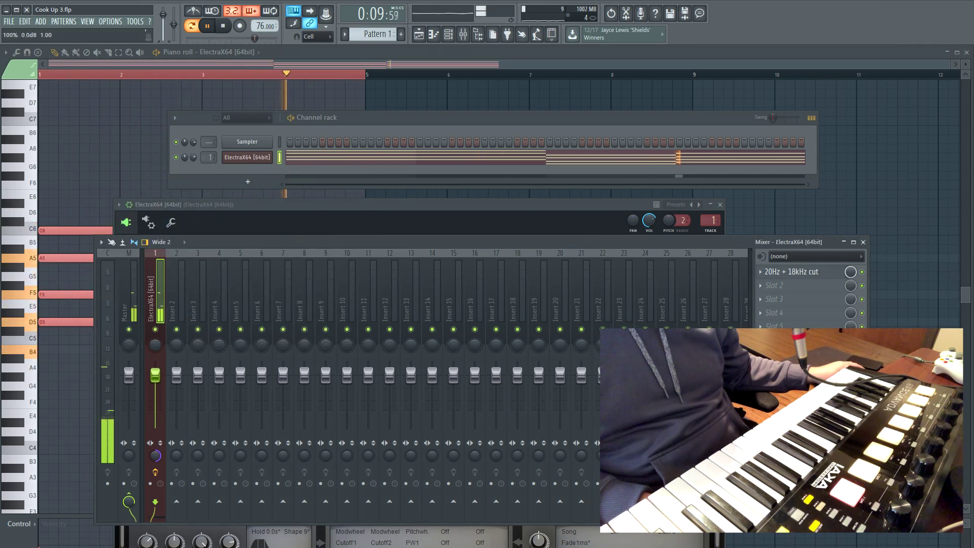
Step: Adjust the ElectraX64 mixer track's stereo separation and lower its volume to about -2.3 dB
drag(154, 455, 155, 440)
drag(156, 358, 156, 366)
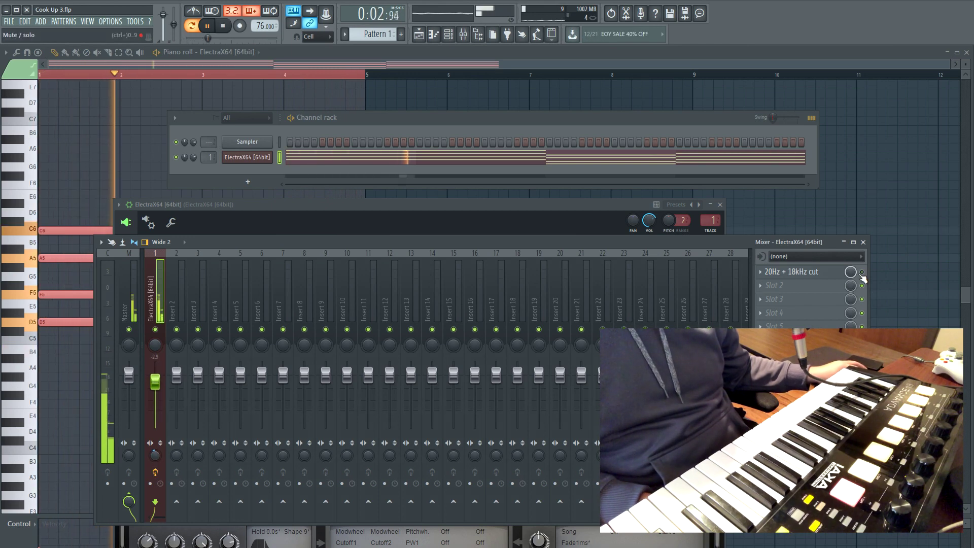
Step: Refine the ElectraX64 EQ by setting the low-pass to about 5006 Hz and raising the high-pass cutoff slightly
click(811, 271)
mouse_move(257, 259)
mouse_down()
mouse_move(291, 259)
mouse_move(258, 260)
mouse_up()
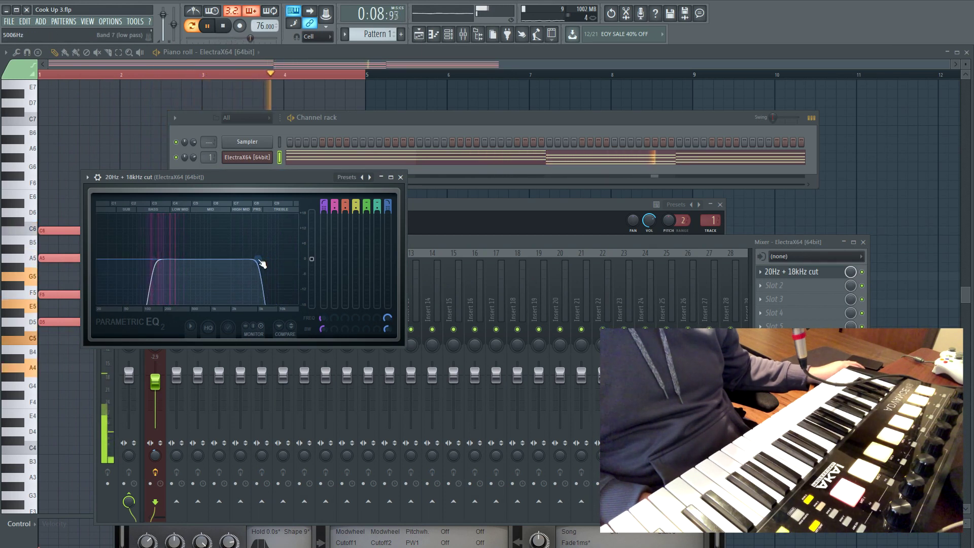
mouse_move(156, 260)
mouse_down()
mouse_move(98, 263)
mouse_move(152, 259)
mouse_up()
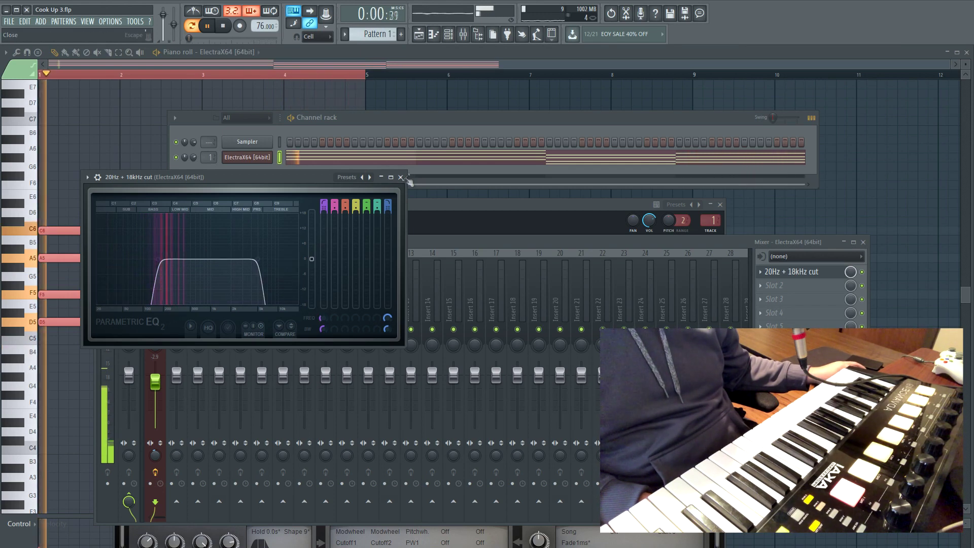
click(407, 178)
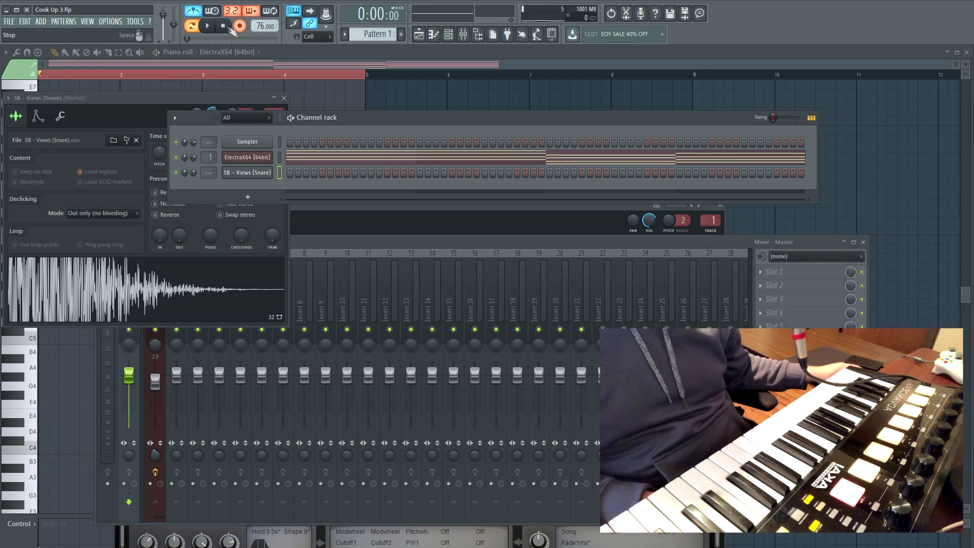
Step: Record hits for the SB - Views (Snare) channel over the chords and open them in the piano roll
click(208, 26)
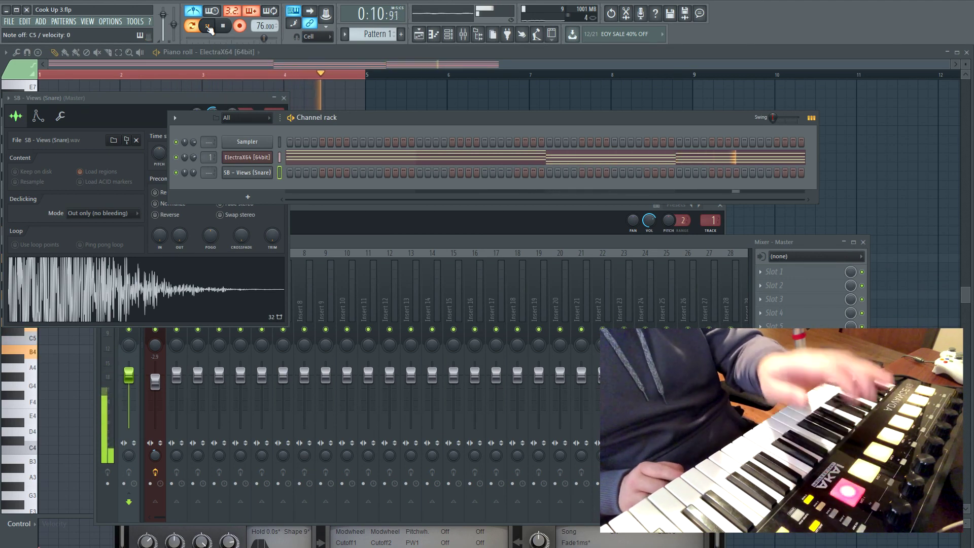
click(208, 27)
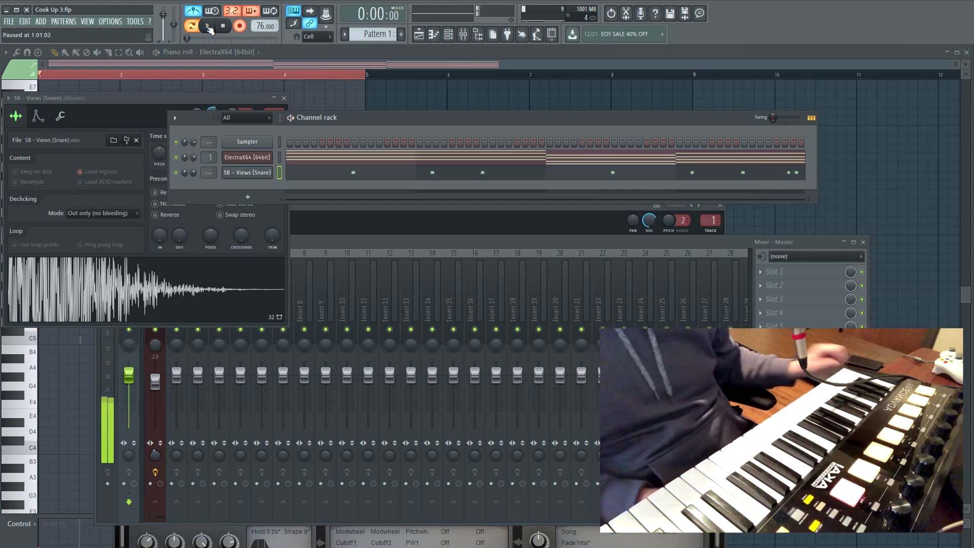
key(F12)
key(F7)
Step: Quantize the recorded snare notes, undo the discarding of their lengths, and play the pattern
key(ctrl+q)
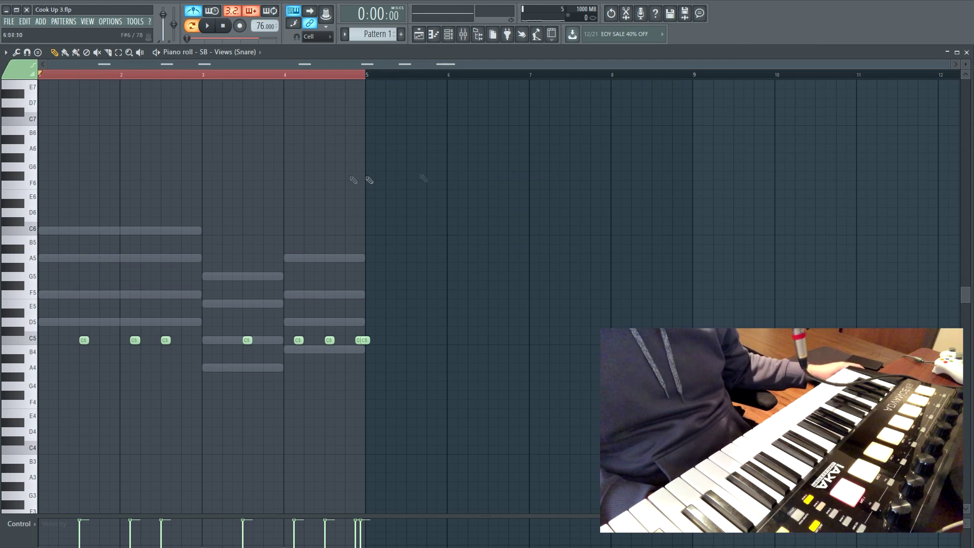
key(ctrl+z)
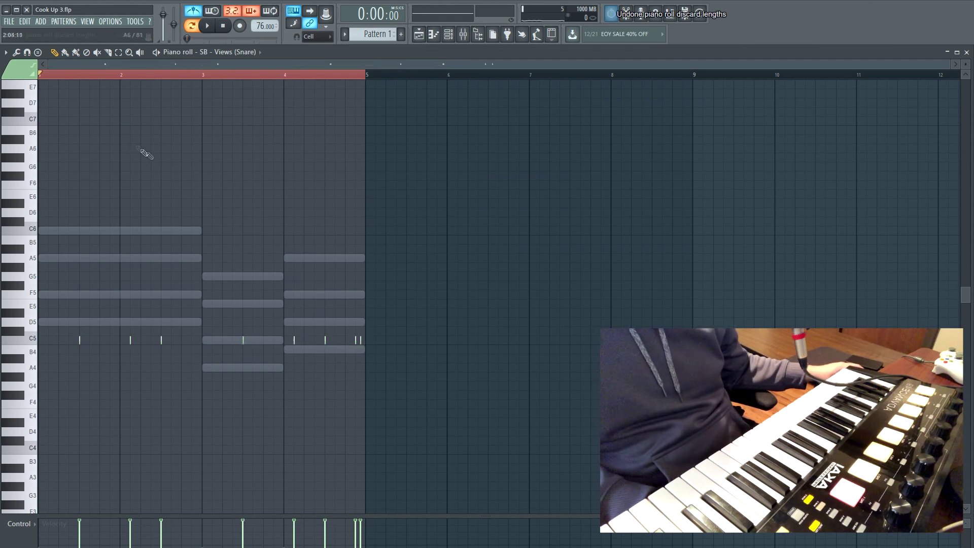
key(space)
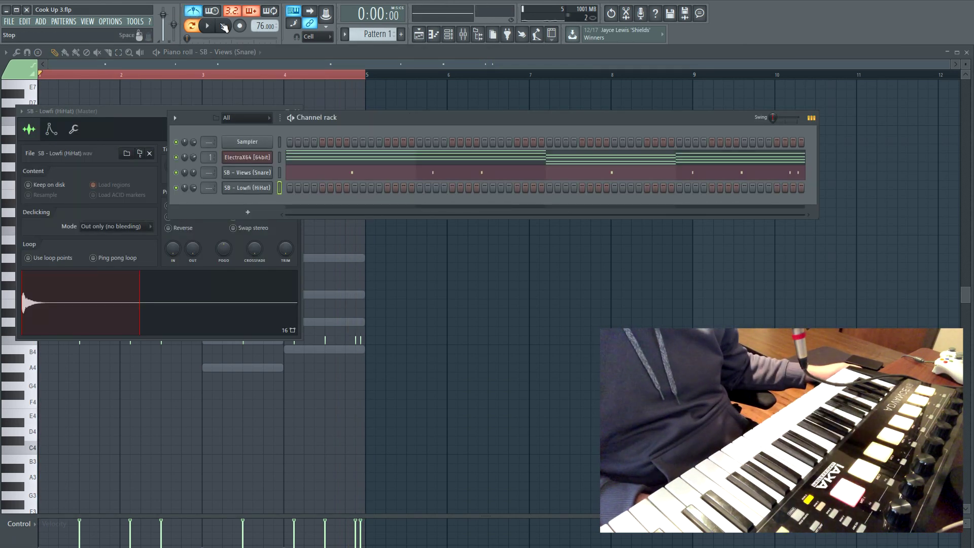
Step: Record a hi-hat pattern on the SB - Lowfi (HiHat) channel and open it in the piano roll
click(240, 26)
key(Escape)
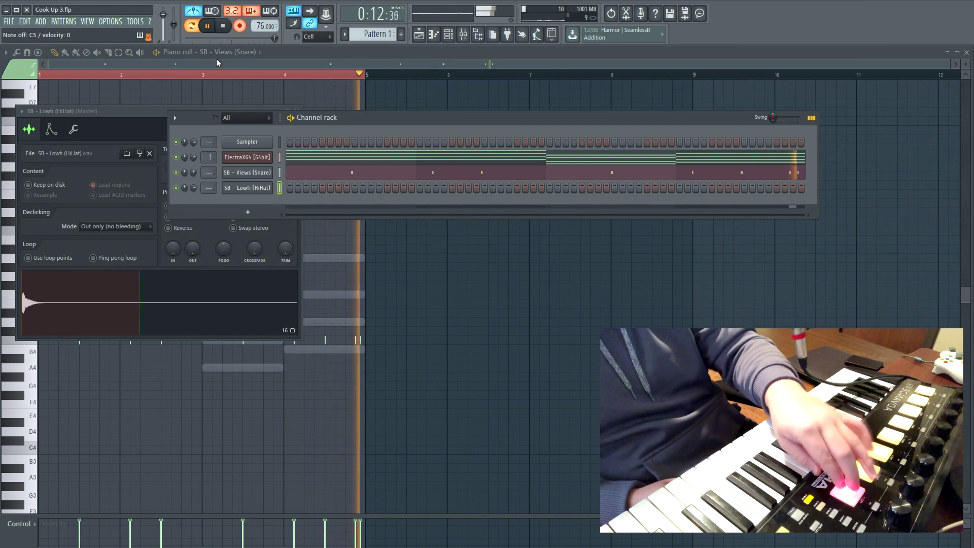
key(space)
key(F7)
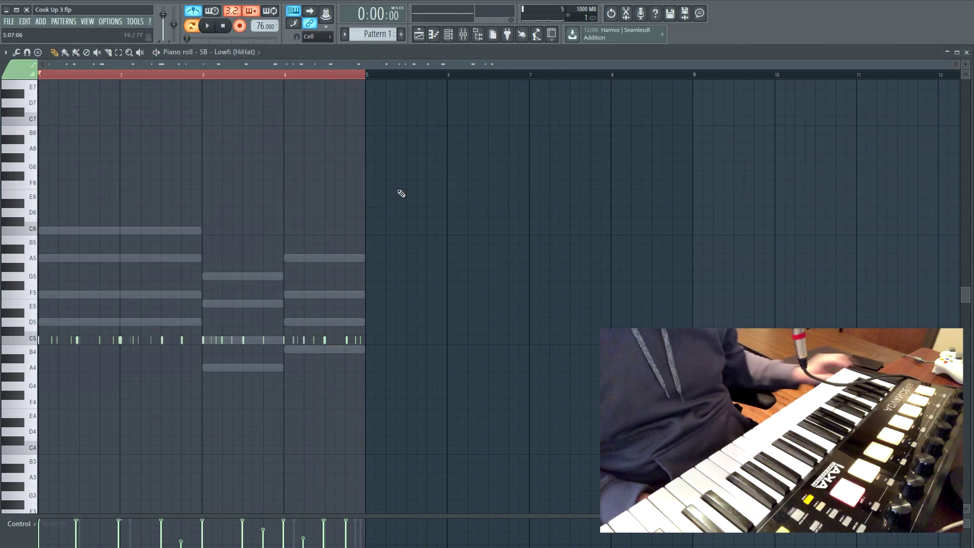
Step: Delete the hi-hat notes from bar 2 through bar 4 and clear the time selection
drag(120, 75, 365, 93)
key(Delete)
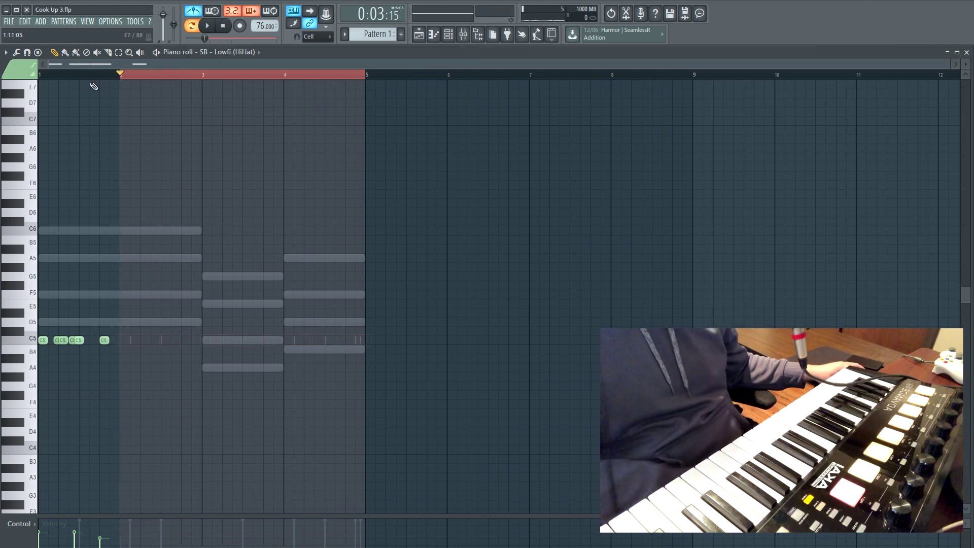
click(113, 74)
key(ctrl+z)
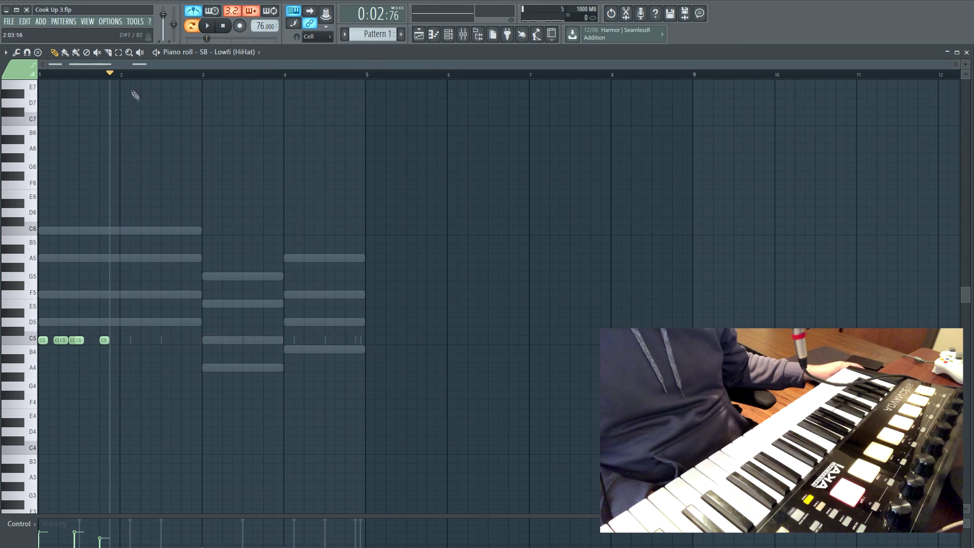
Step: Duplicate the one-bar hi-hat pattern across bars 2 to 4 and play the result
key(ctrl+a)
key(ctrl+b)
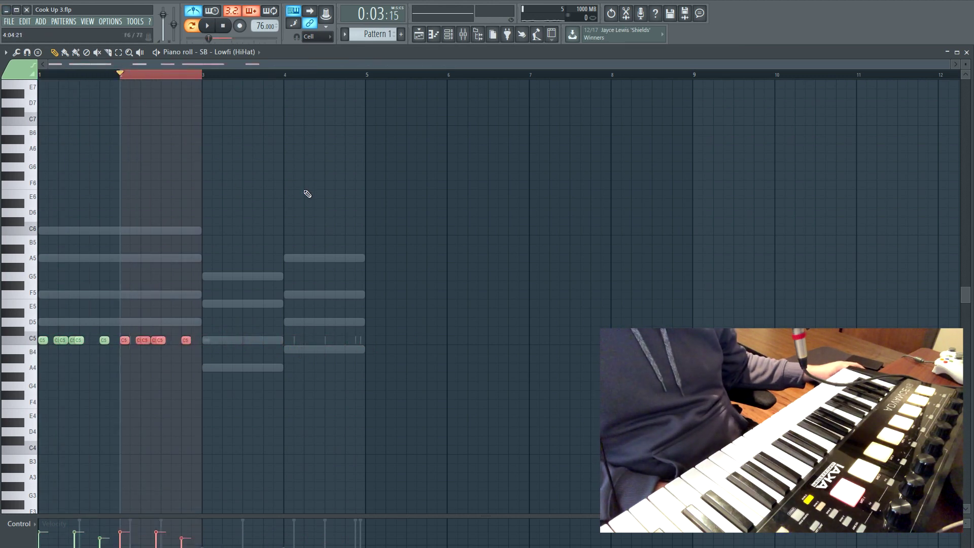
key(ctrl+b)
key(ctrl+b)
key(ctrl+d)
key(space)
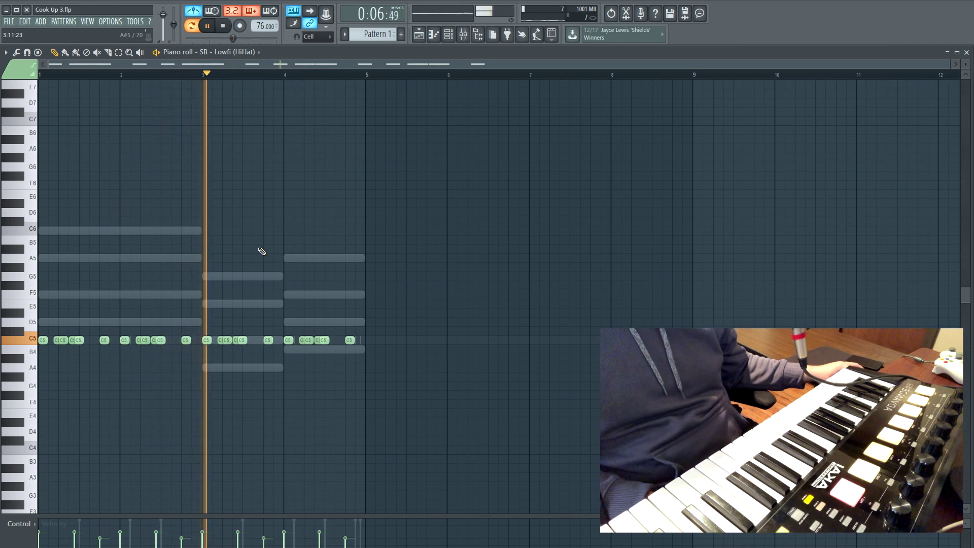
Step: Add an SB - Infinity (OpenHat) channel below the hi-hat and place a hit on its ninth step
key(F6)
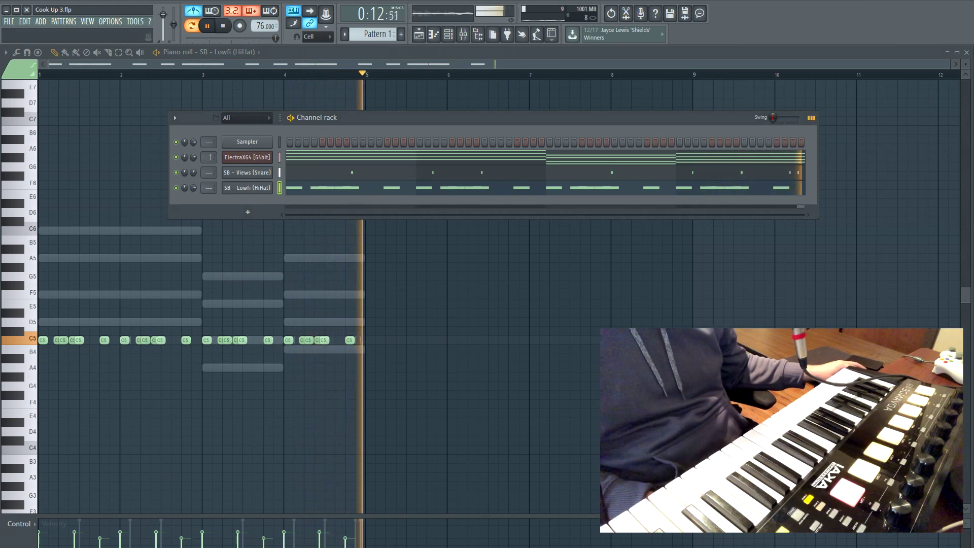
key(space)
right_click(228, 189)
click(242, 192)
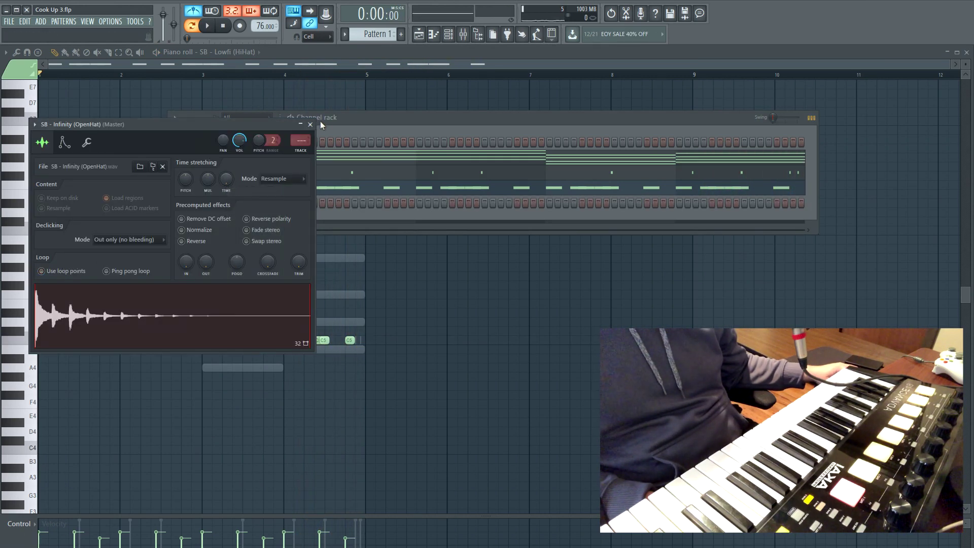
click(312, 124)
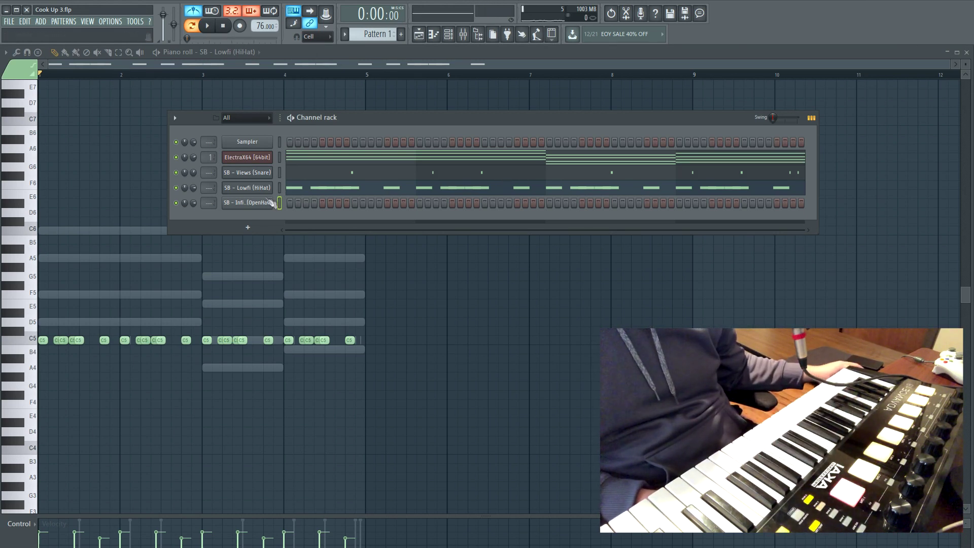
key(space)
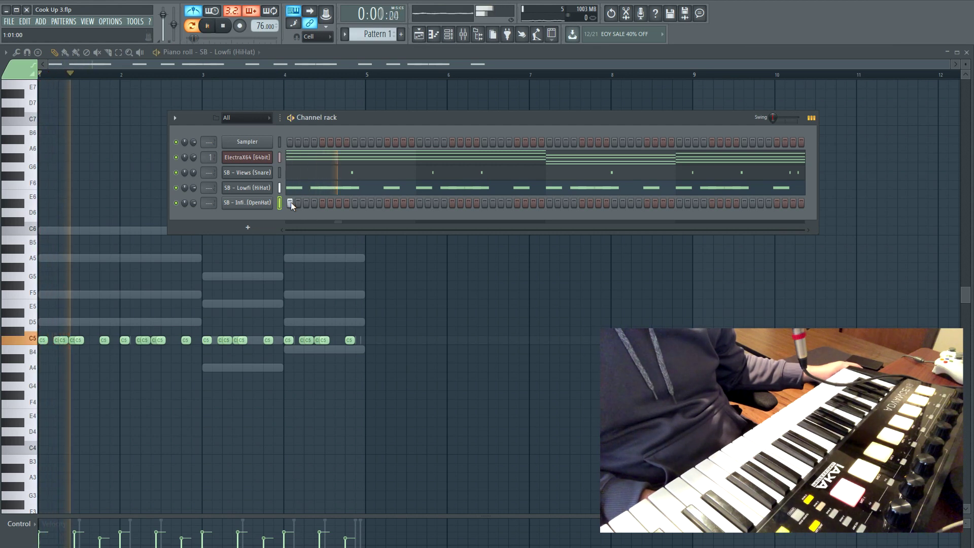
key(space)
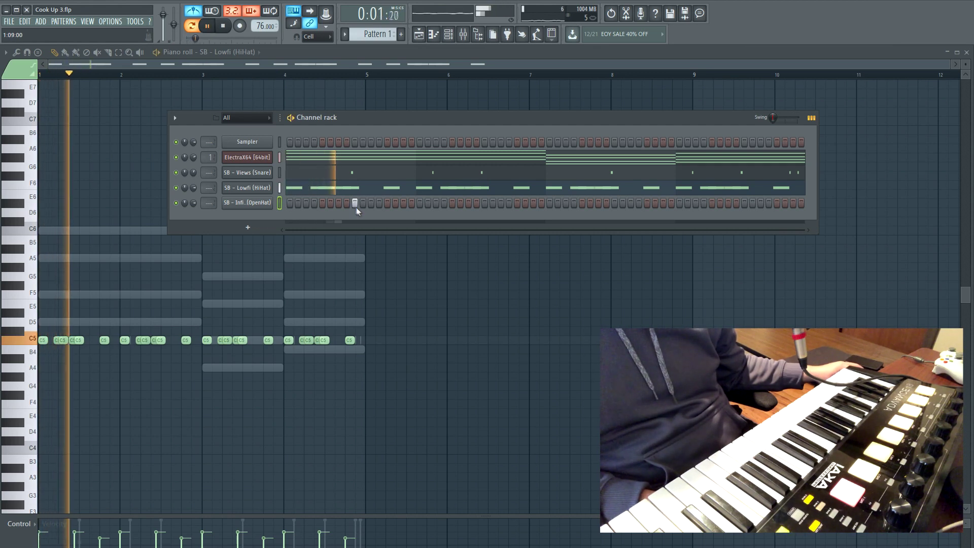
Step: Set the OpenHat channel's time stretching to the project tempo, play the pattern, and close the sample settings
click(247, 203)
key(space)
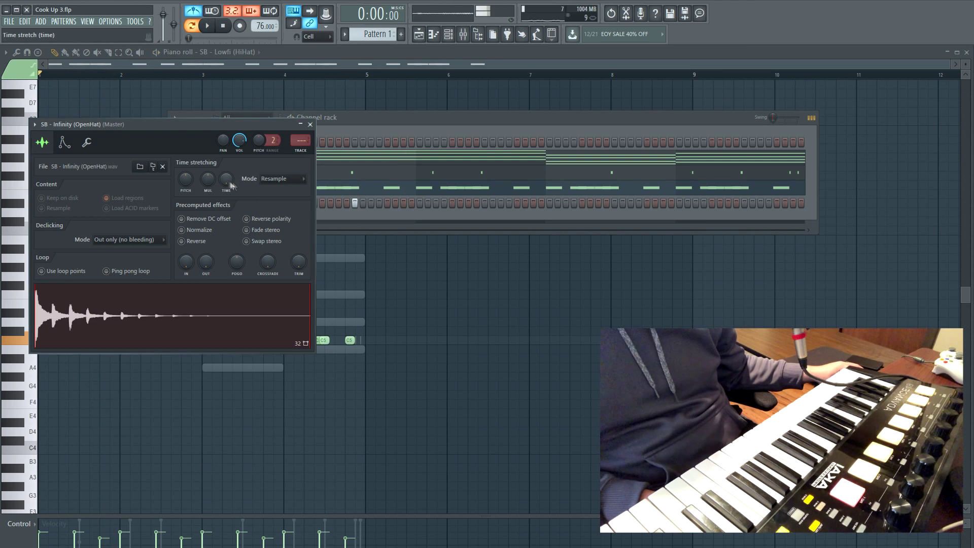
right_click(227, 180)
click(268, 207)
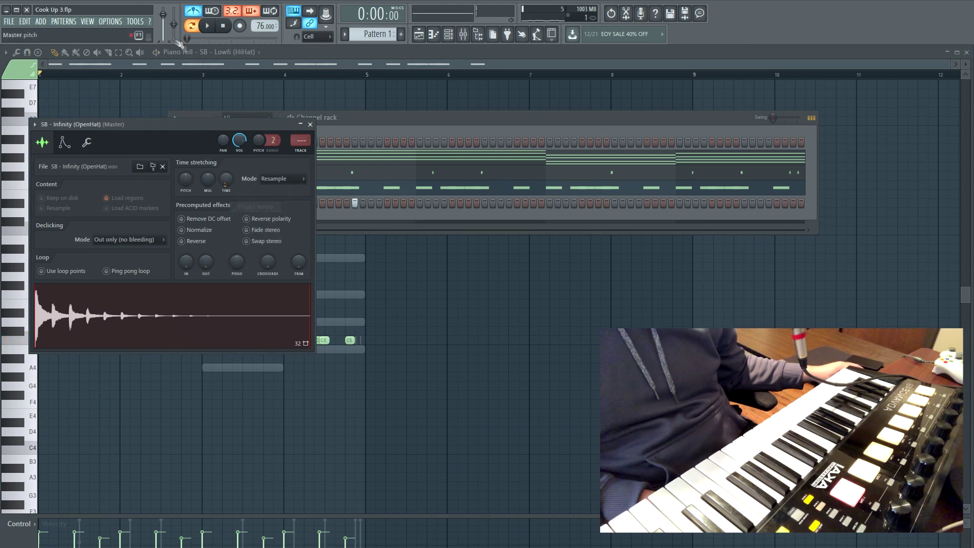
click(208, 26)
click(382, 120)
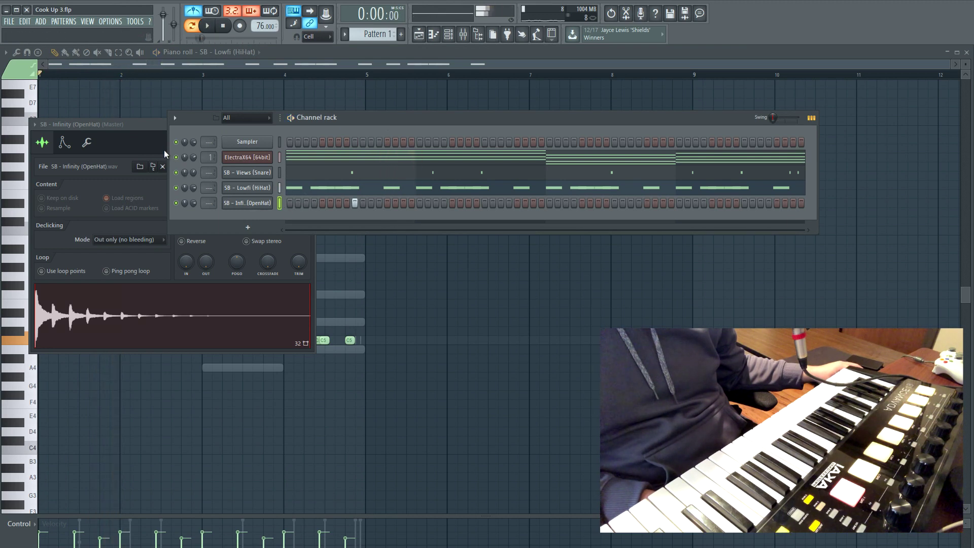
key(space)
click(231, 156)
click(311, 125)
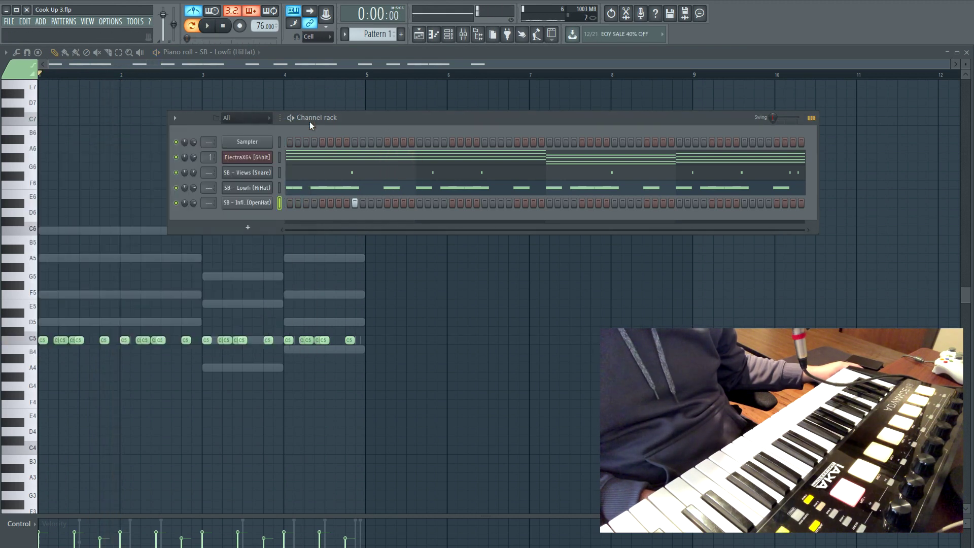
Step: Delete the SB - Infinity (OpenHat) channel from the channel rack
right_click(271, 202)
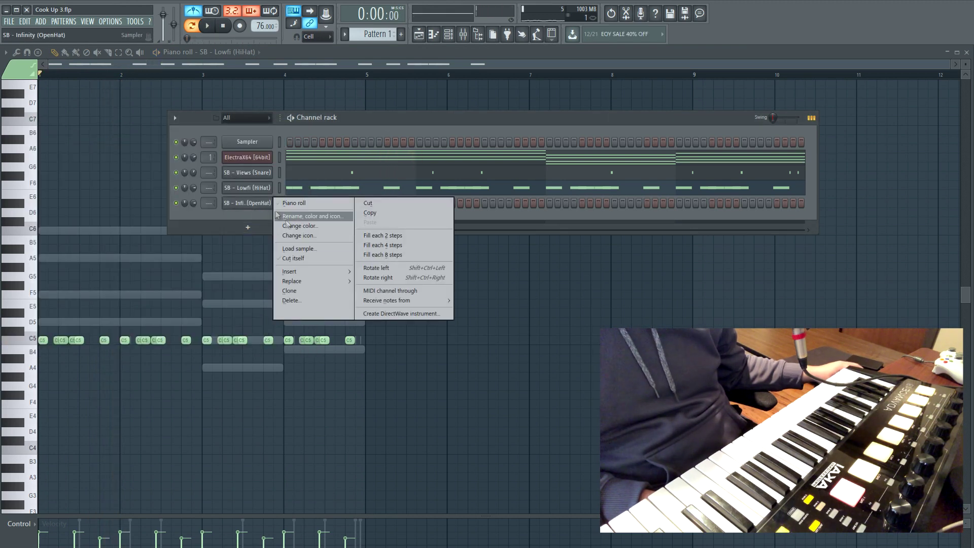
click(320, 299)
key(Return)
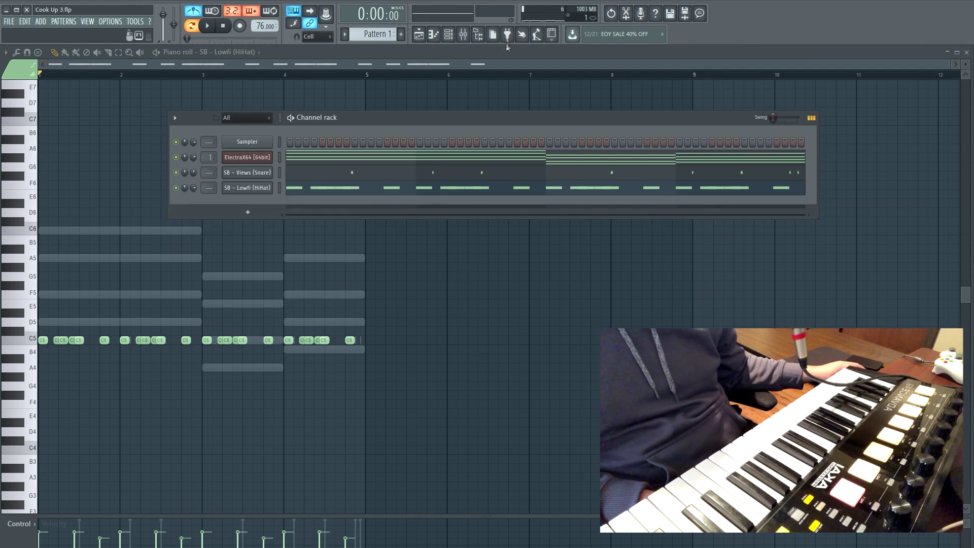
Step: Lay two Pattern 1 clips back to back on Track 1 and place SB - Infinity (OpenHat) on Track 2 halfway through bar 1
click(419, 35)
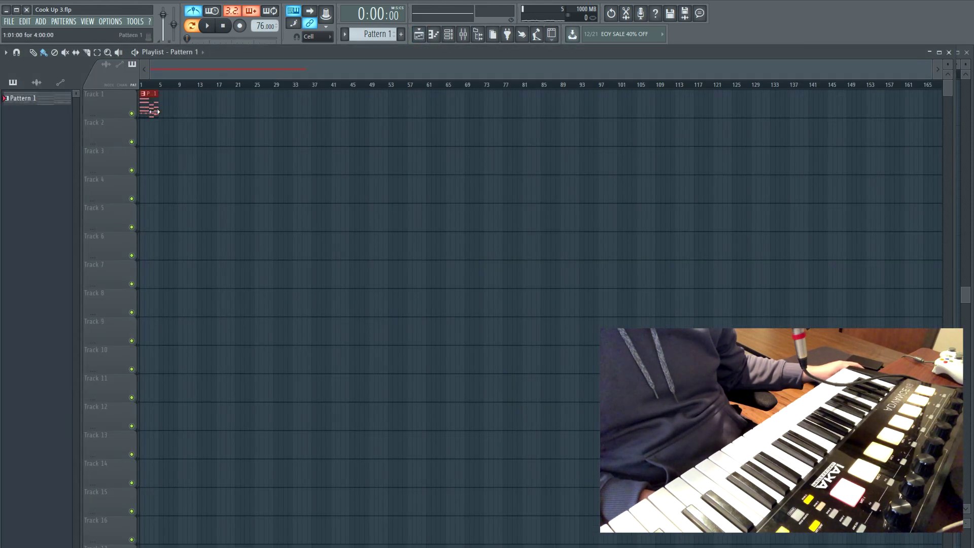
scroll(250, 126, up, 6)
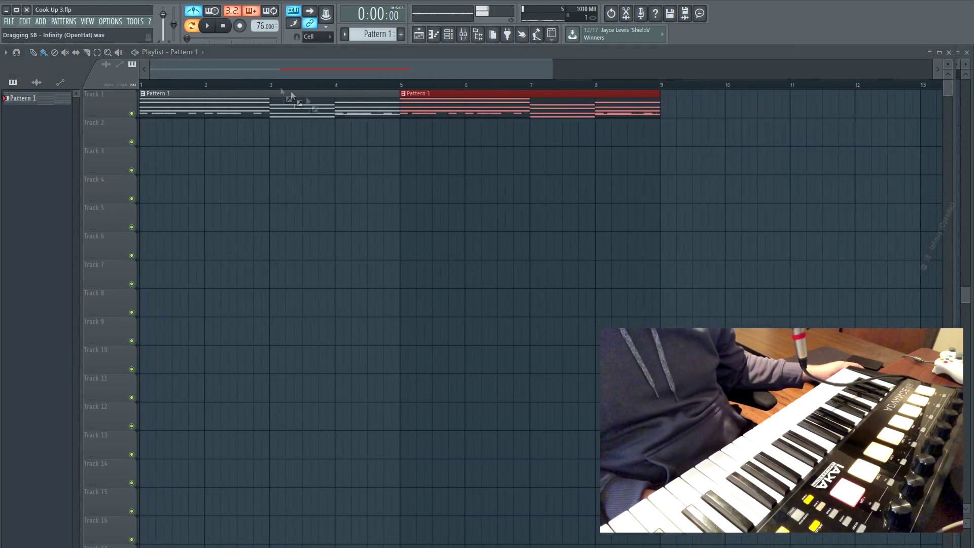
drag(176, 143, 183, 135)
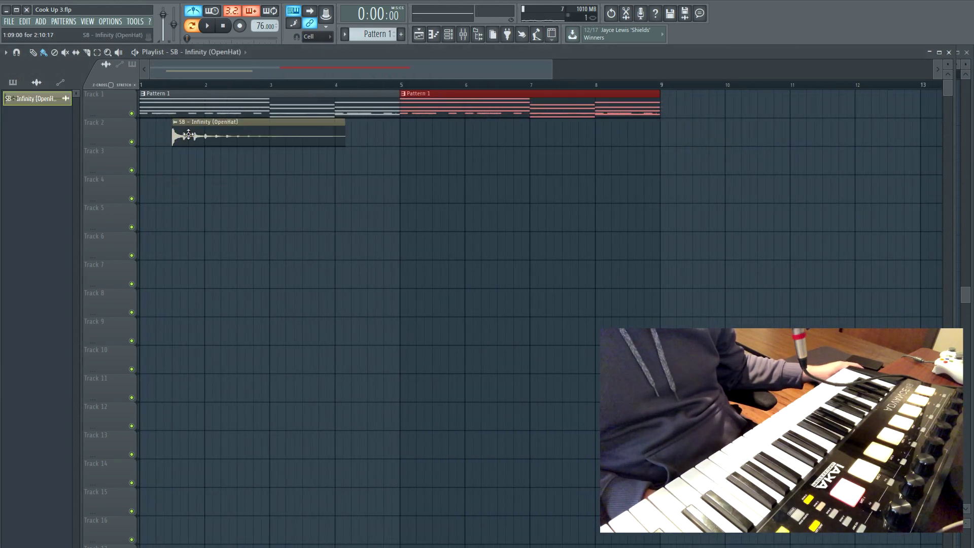
Step: Shorten the OpenHat audio clip to two bars with its time-stretch setting and play the song
double_click(189, 137)
click(314, 137)
scroll(347, 135, up, 4)
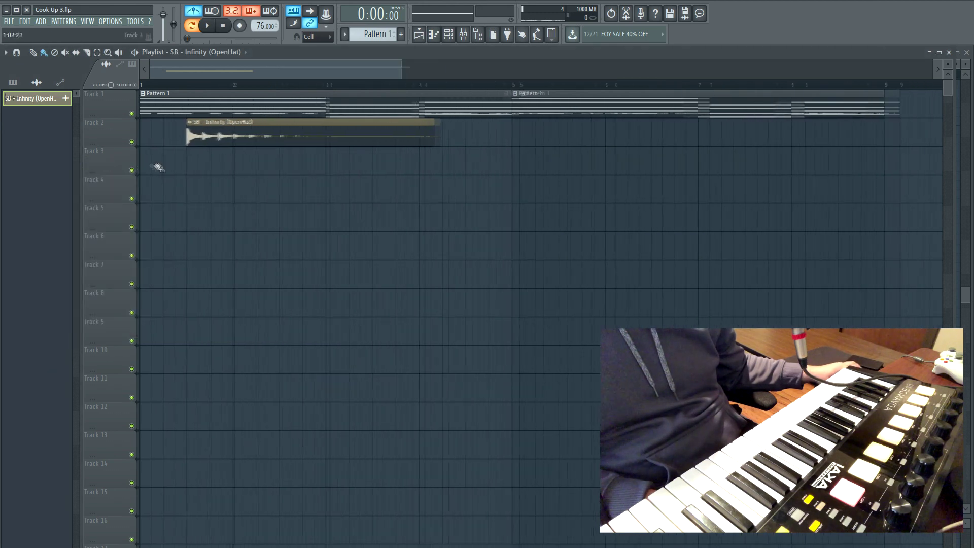
drag(279, 139, 324, 257)
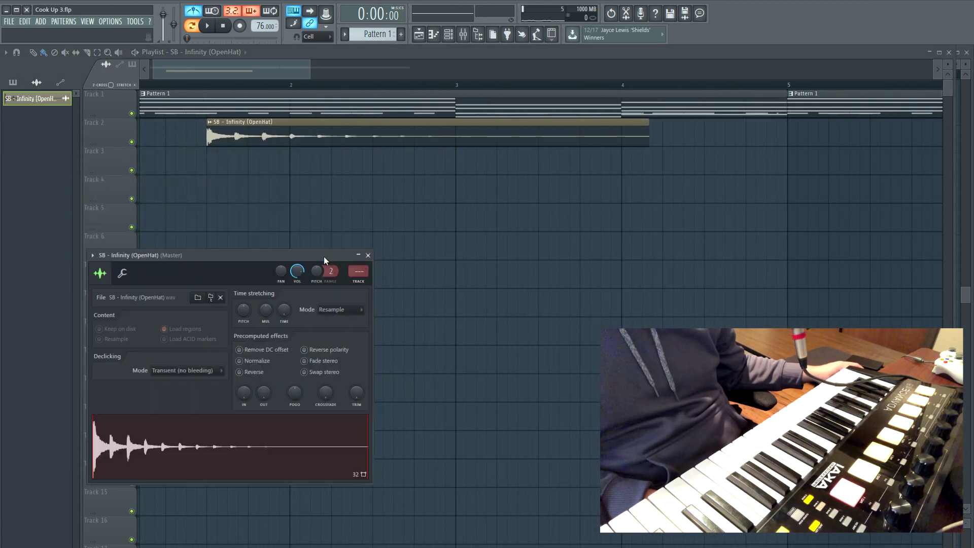
drag(284, 309, 284, 315)
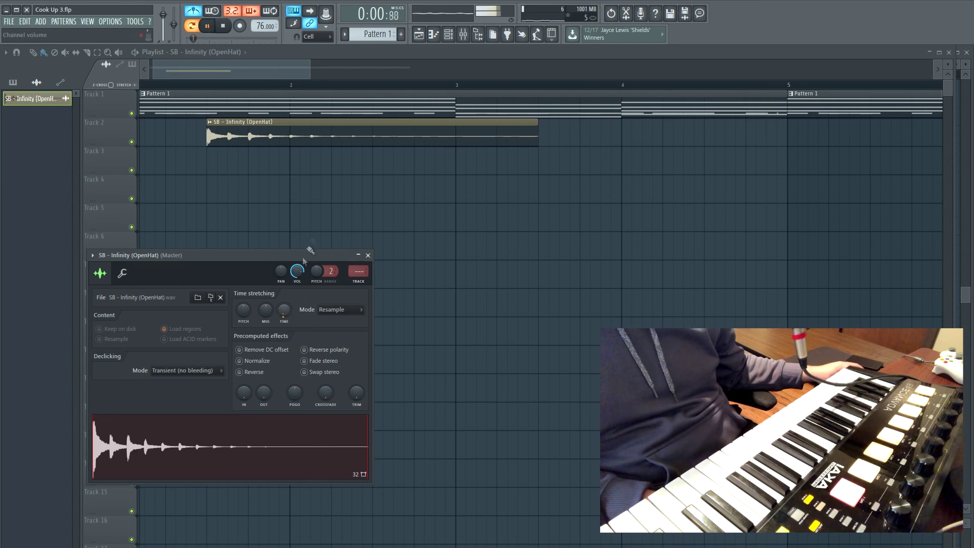
scroll(184, 97, down, 5)
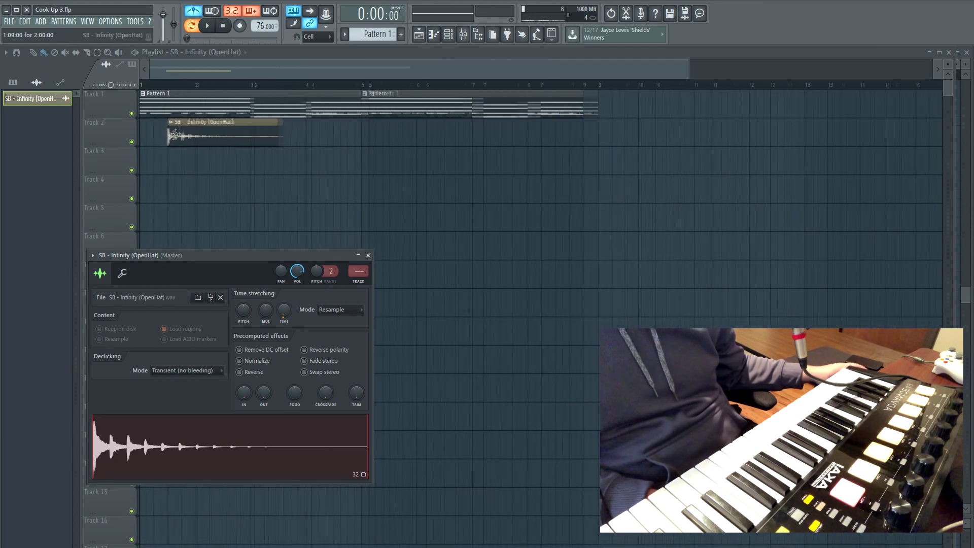
key(Escape)
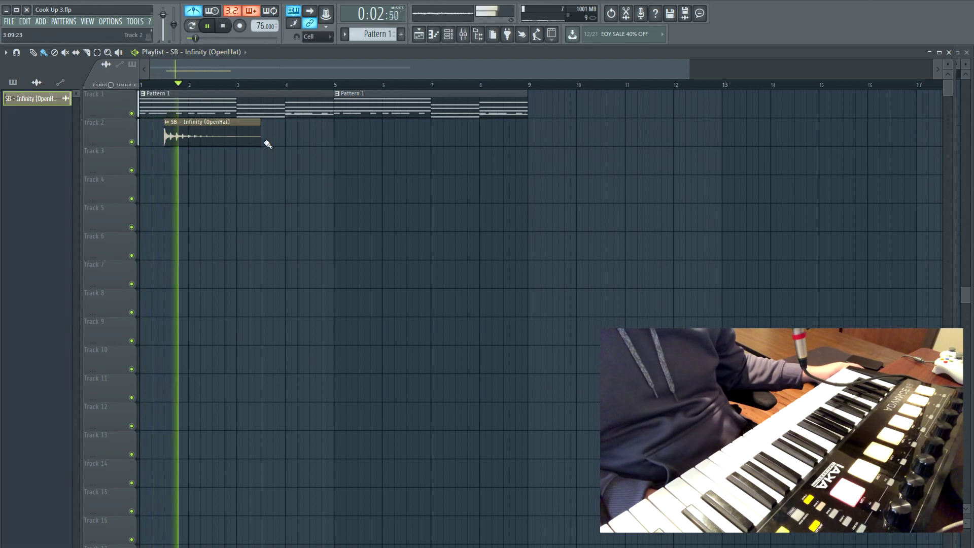
Step: Stop playback and change the OpenHat clip's time-stretching mode to Stretch
scroll(165, 213, up, 5)
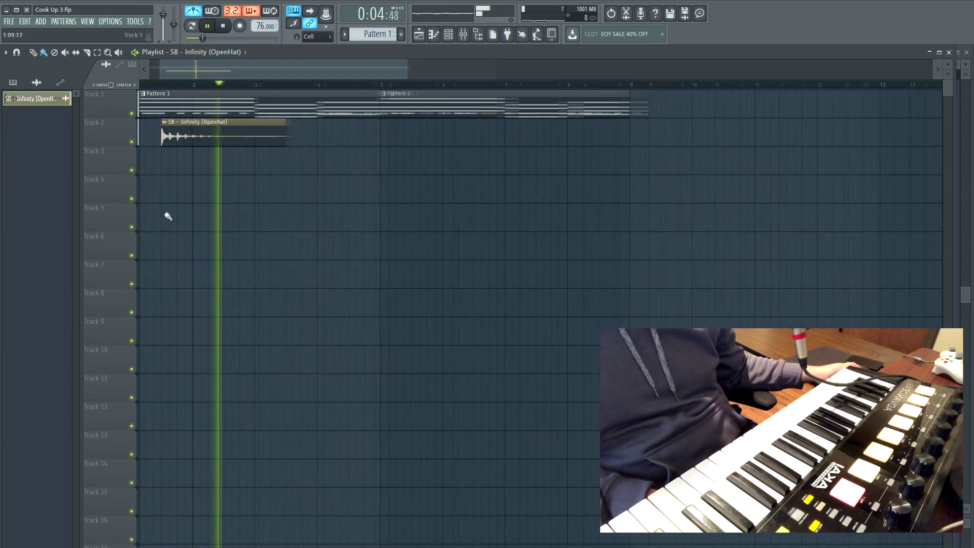
key(space)
scroll(256, 186, up, 4)
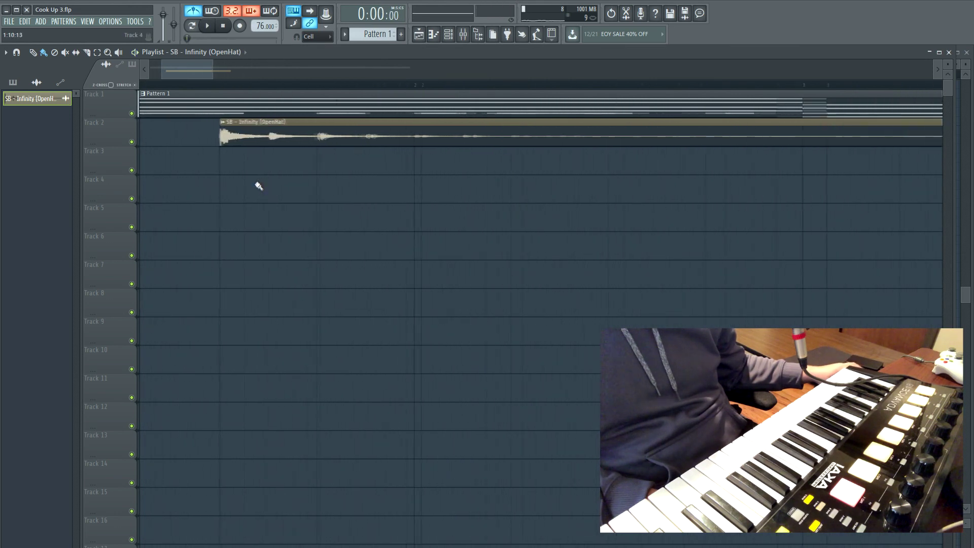
double_click(359, 137)
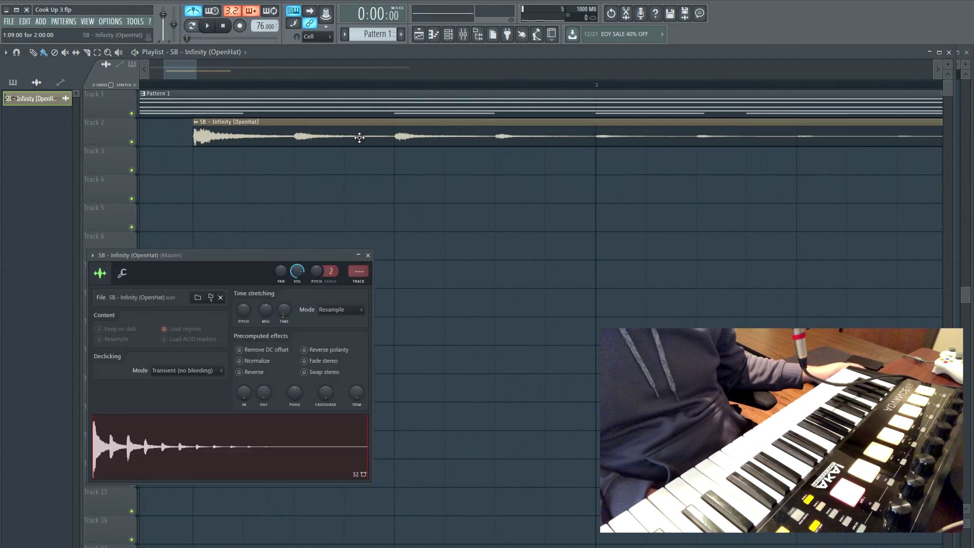
click(346, 310)
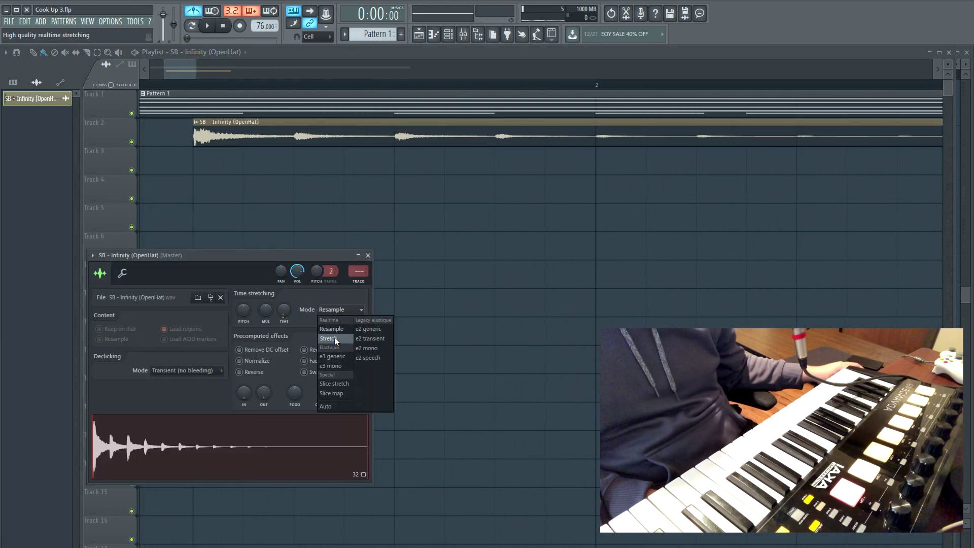
click(332, 338)
click(368, 256)
Step: Play the song and add a second OpenHat clip on Track 2 halfway through bar 3
key(space)
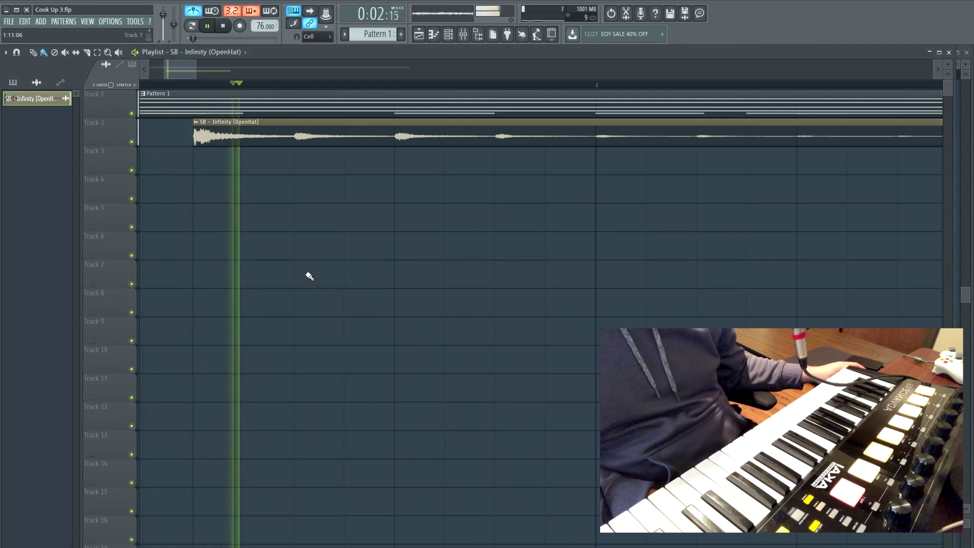
ctrl+scroll(300, 285, down, 6)
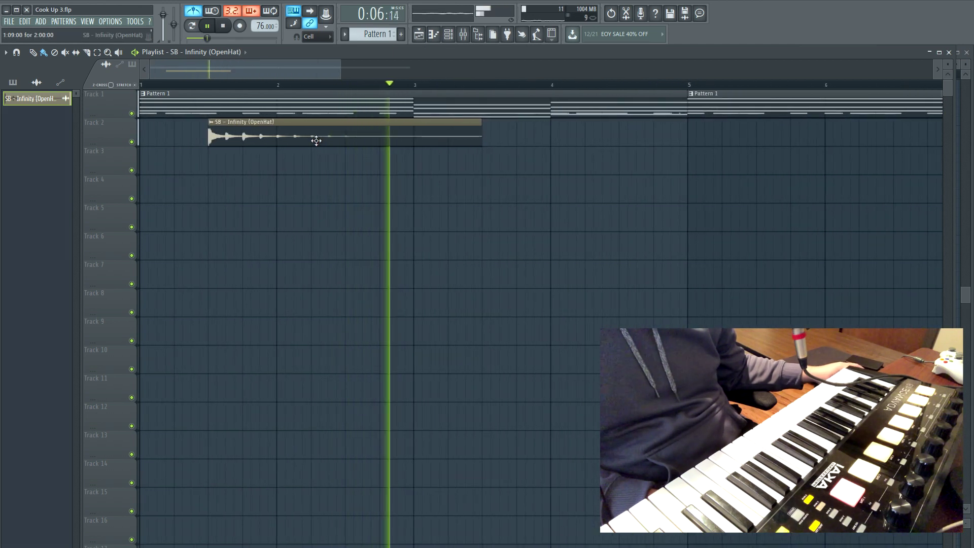
click(485, 135)
Step: Route the OpenHat clip to free mixer track 2 and lower that track's volume during playback
double_click(400, 128)
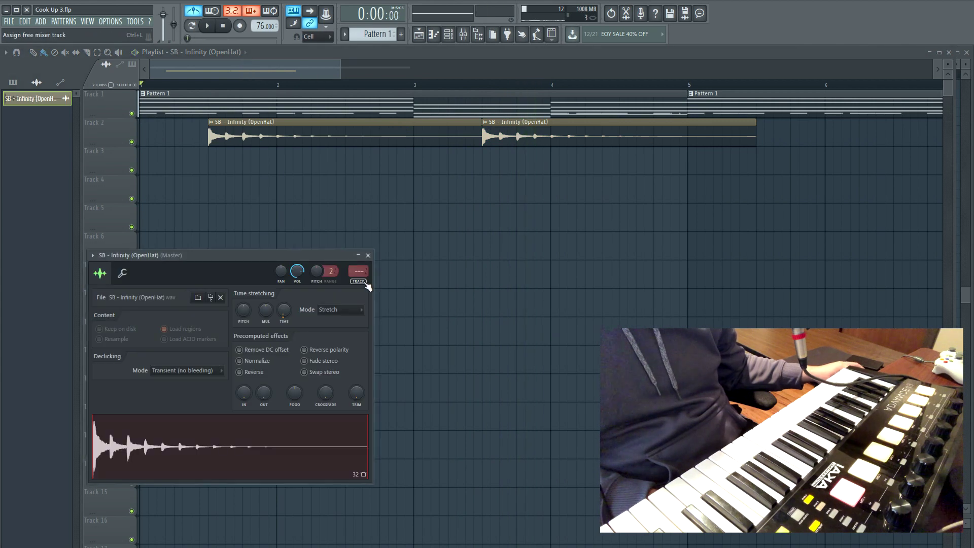
click(358, 269)
key(F9)
key(space)
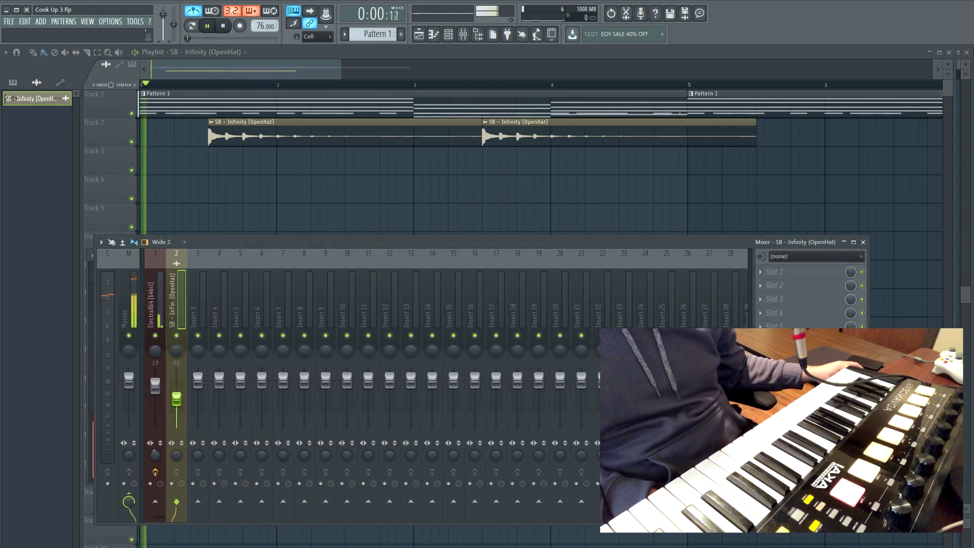
drag(176, 399, 180, 410)
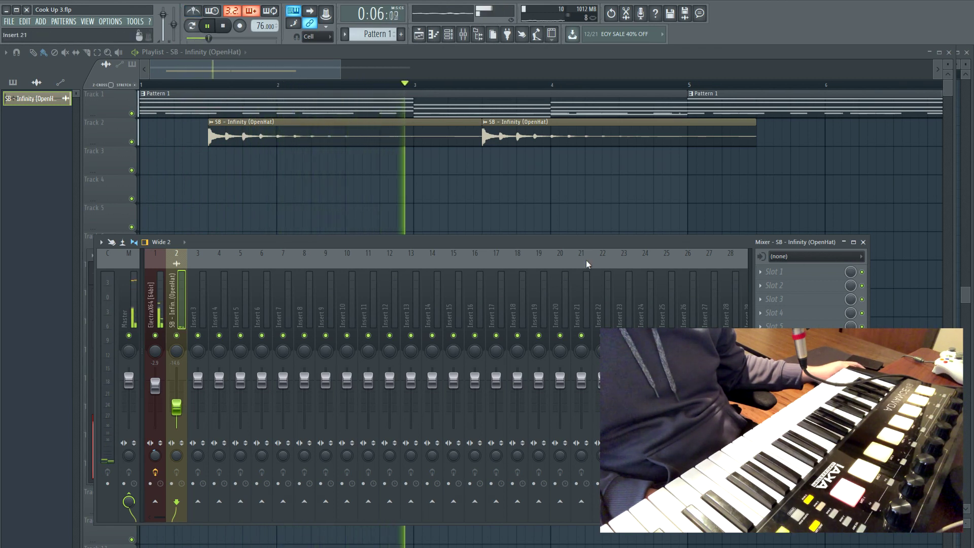
scroll(365, 202, down, 3)
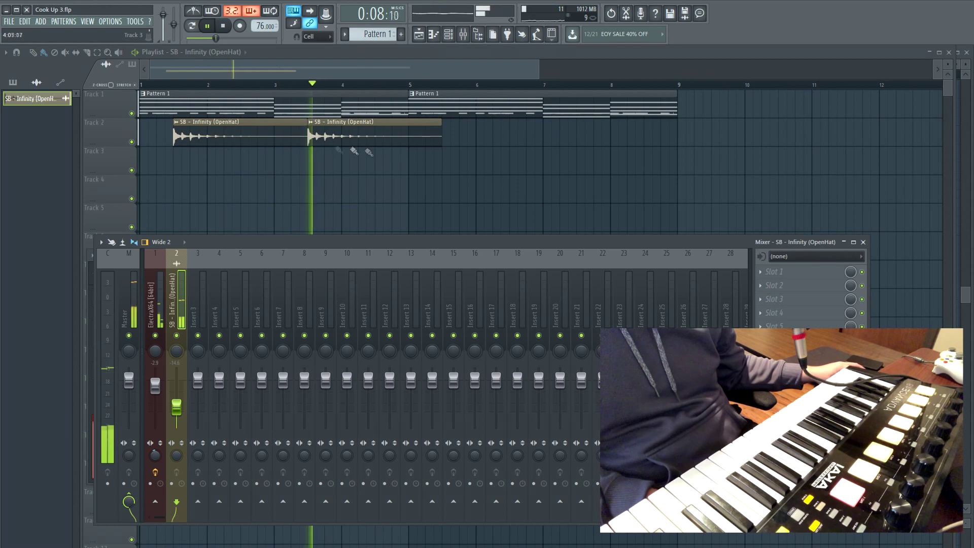
key(F9)
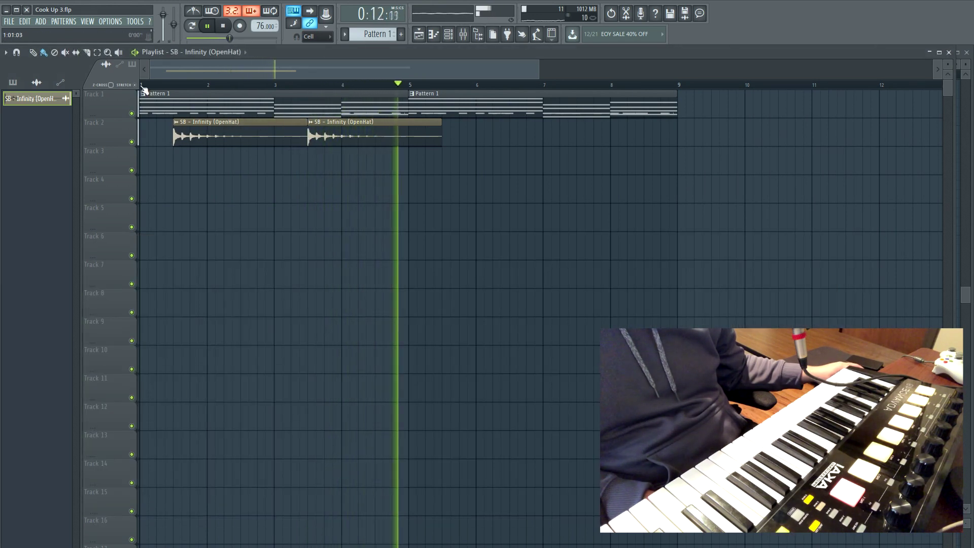
Step: Trim the OpenHat clips to end at bars 3 and 5, and copy them to start halfway through bars 5 and 7
key(space)
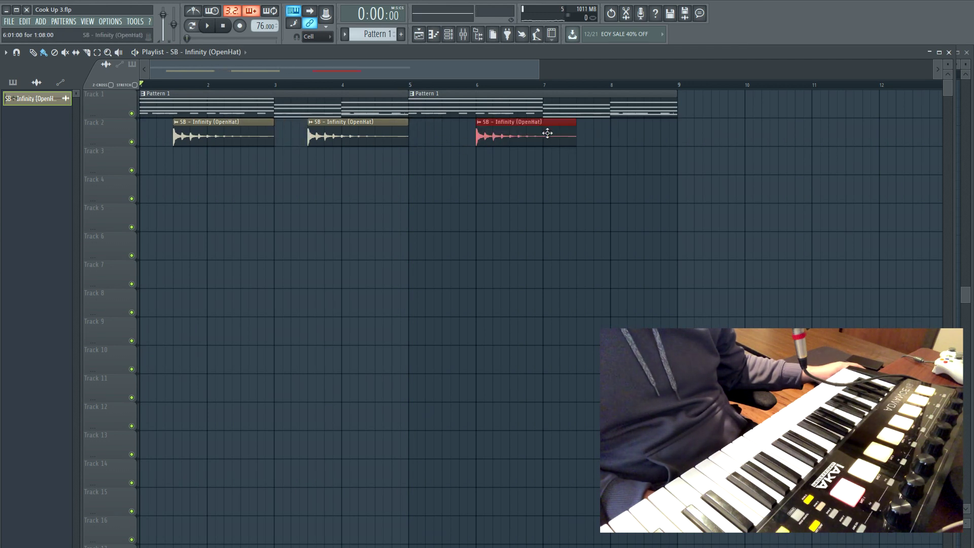
click(614, 141)
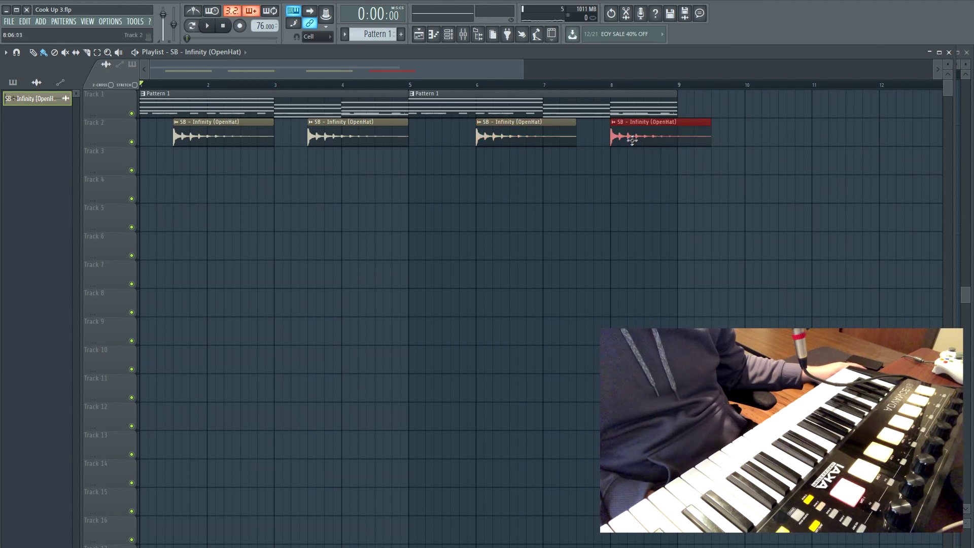
drag(559, 144, 525, 144)
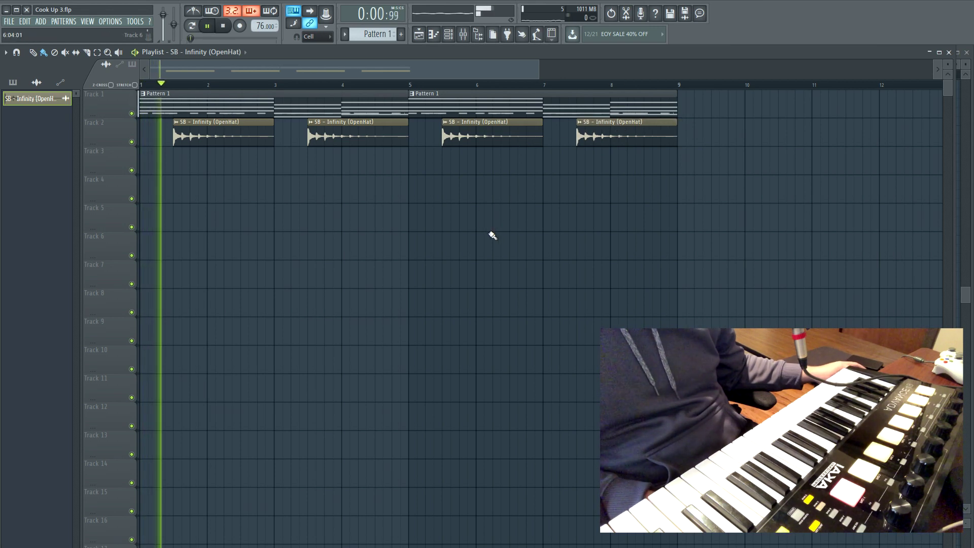
Step: Stop playback, add the SB - Truth & Lies (OpenHat) sample as a new channel, and check its sample and envelope settings
click(448, 42)
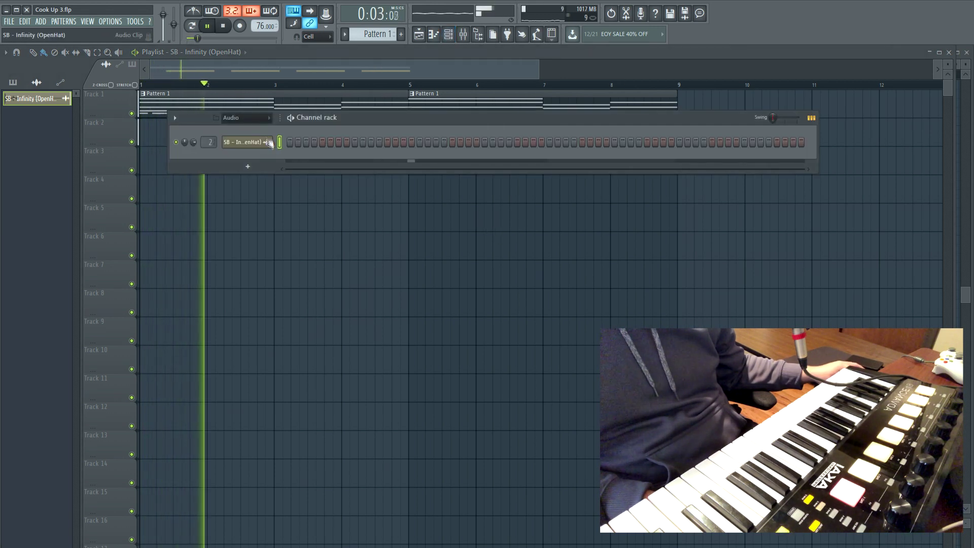
key(space)
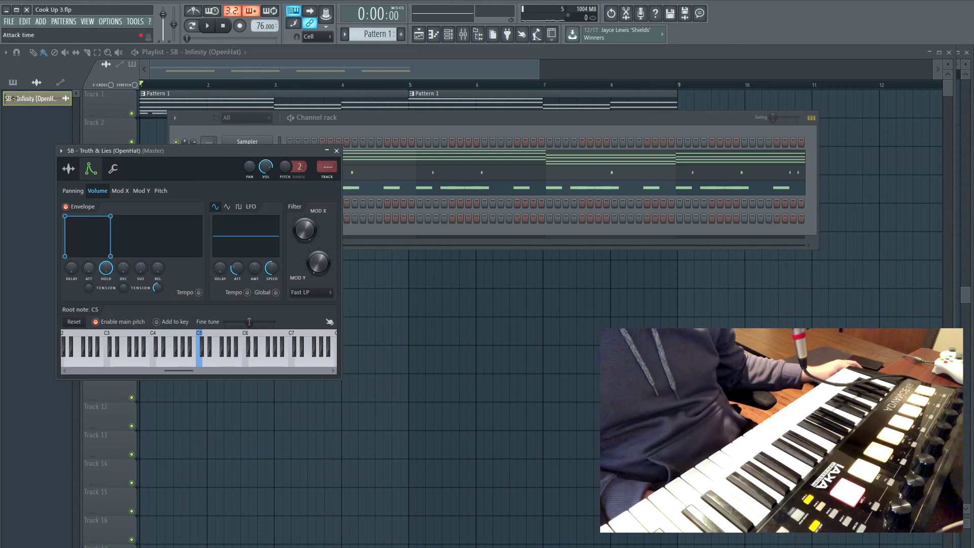
click(70, 171)
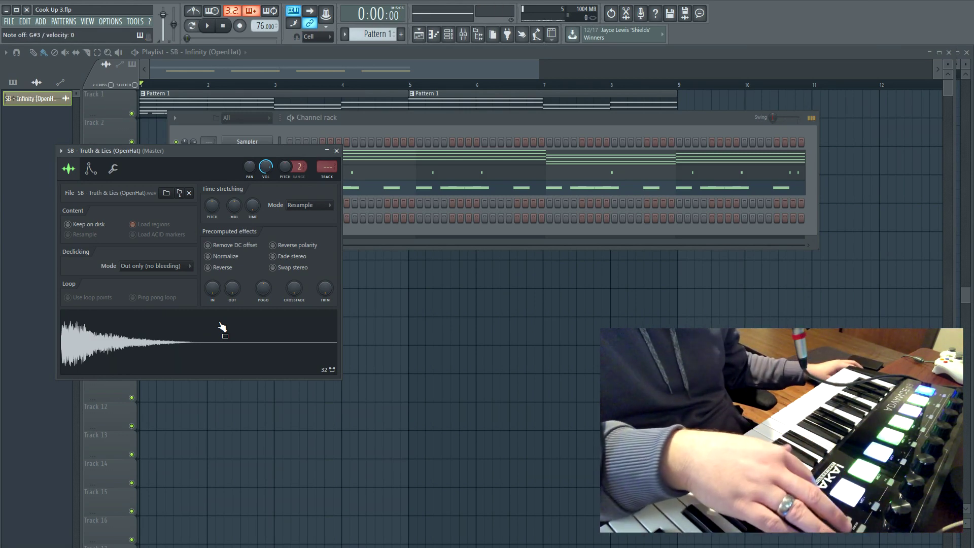
click(91, 170)
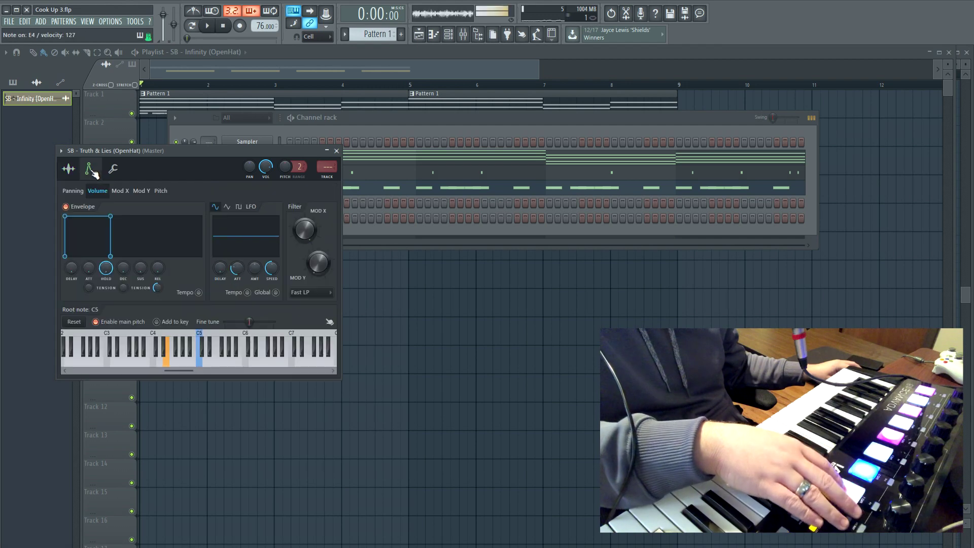
Step: Try a longer fade-out on the Truth & Lies OpenHat sample and reset it to its default
click(69, 170)
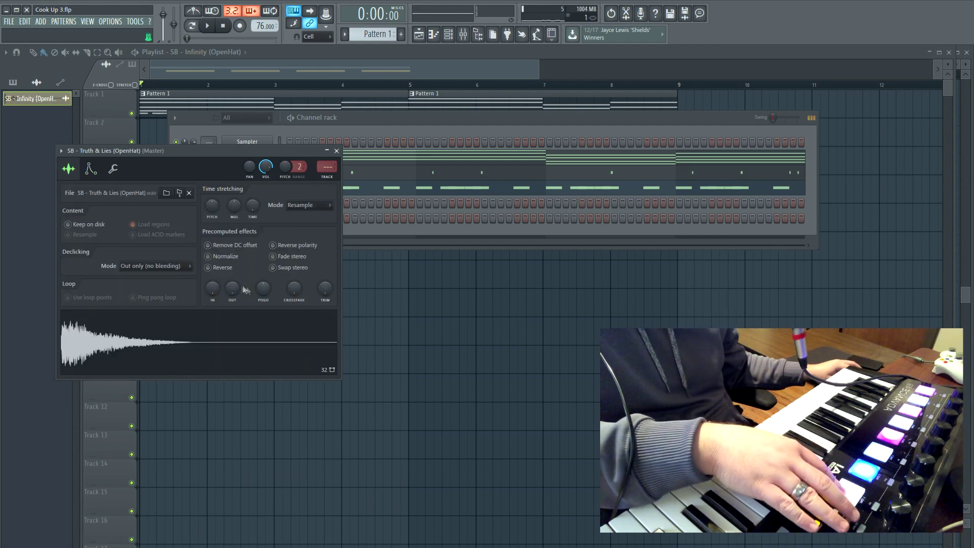
right_click(236, 289)
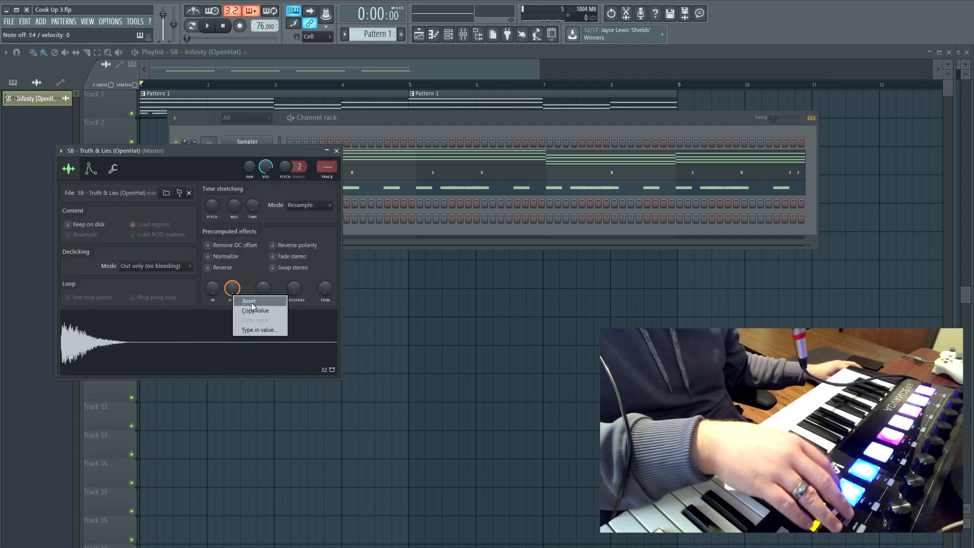
click(252, 305)
click(336, 151)
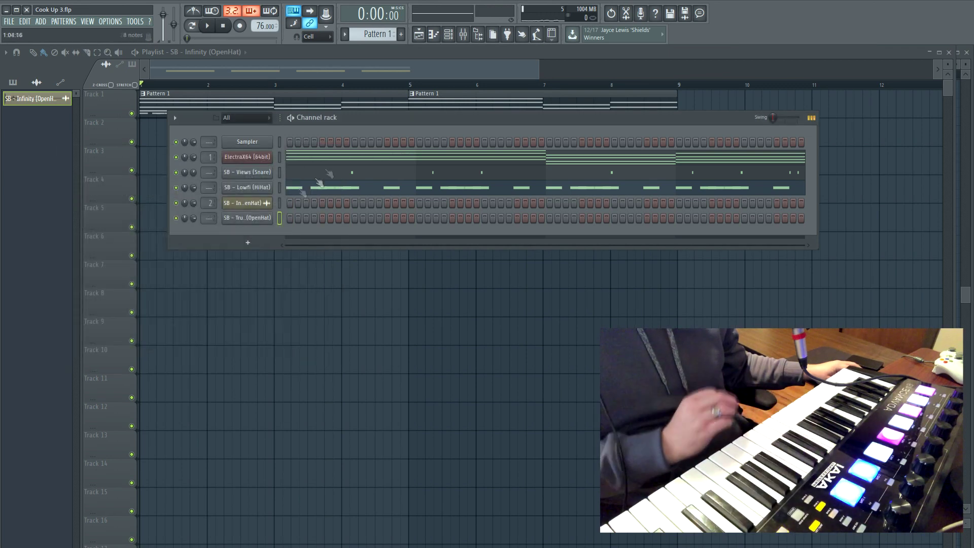
Step: Route the Truth & Lies OpenHat channel to mixer track 3 and lower that track's volume
click(227, 221)
key(F9)
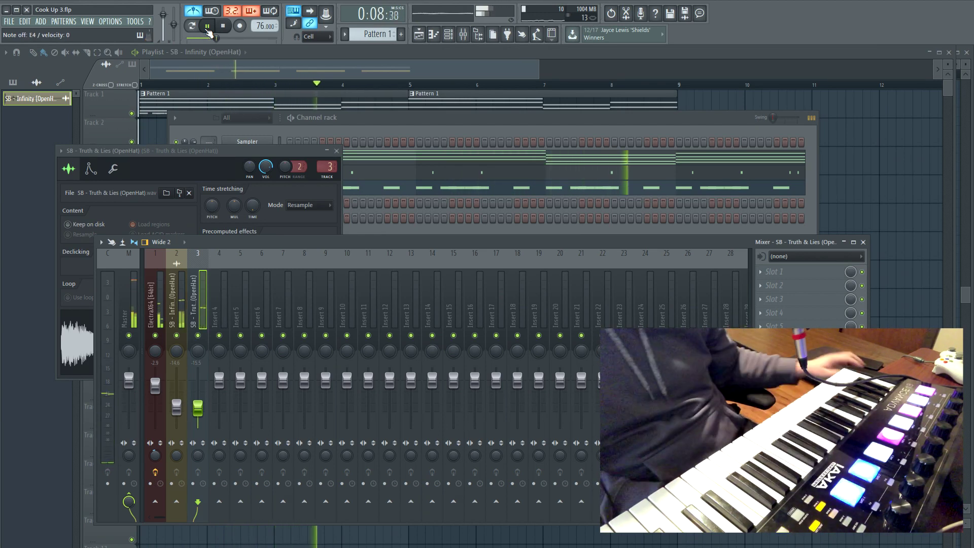
Step: Record the Truth & Lies OpenHat part into the four bars of Pattern 1 and pause at the end
click(240, 29)
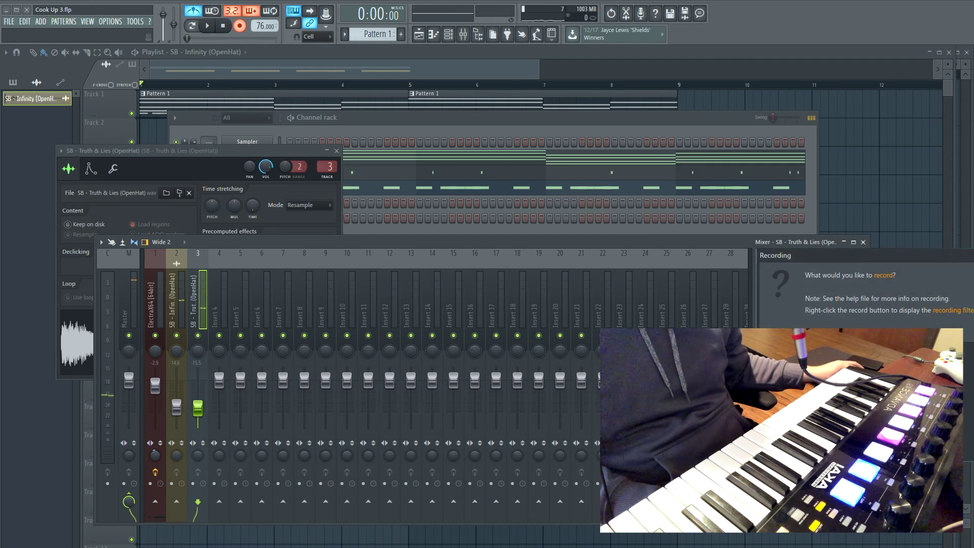
key(Return)
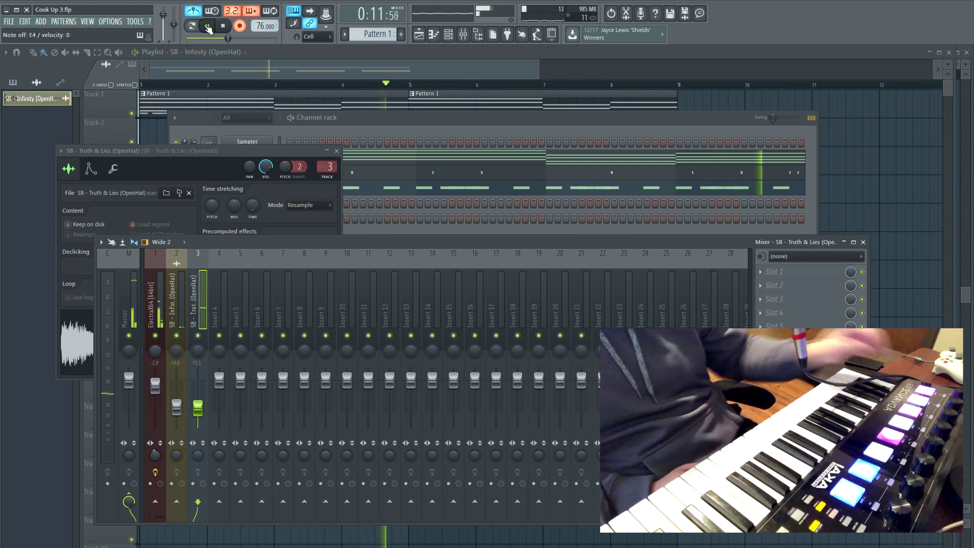
click(207, 26)
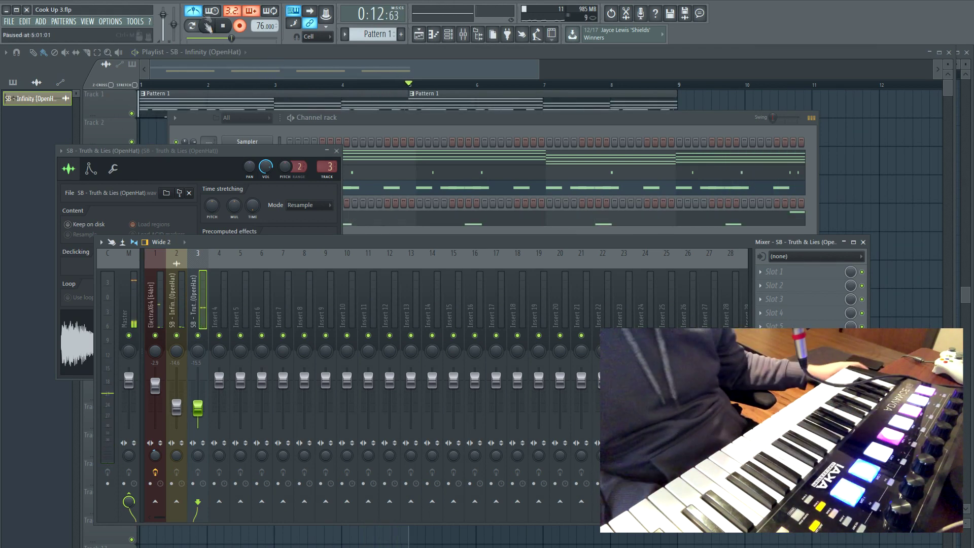
Step: Lower the last Truth & Lies OpenHat note at the end of bar 4 to B3 and play the pattern
click(439, 132)
click(412, 227)
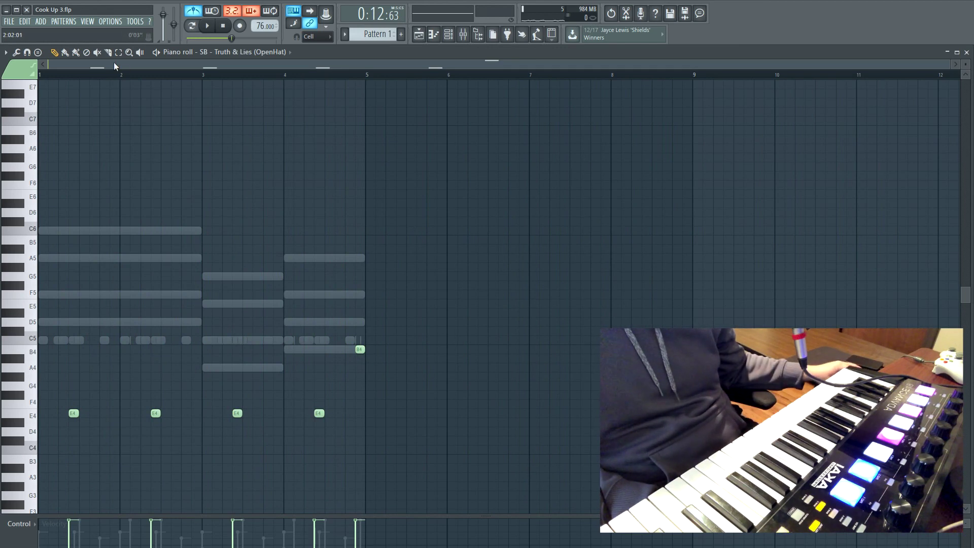
key(space)
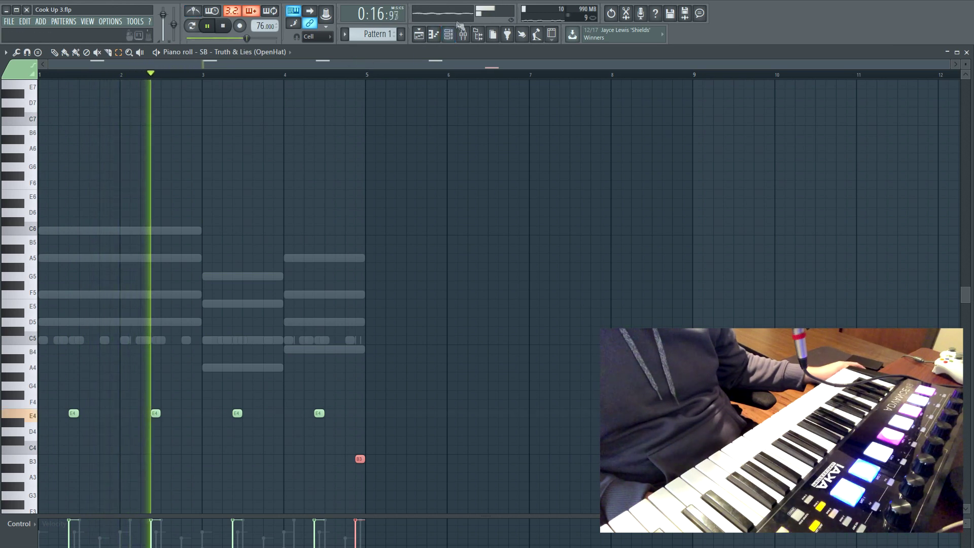
Step: Set the ElectraX64 master volume to 42 and rebalance its mixer track's level during playback
click(449, 39)
double_click(211, 152)
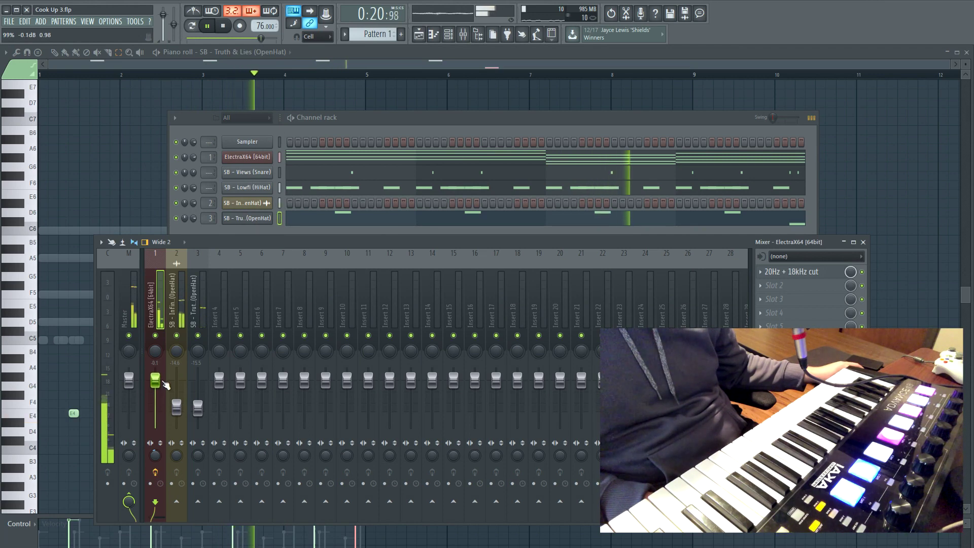
click(248, 161)
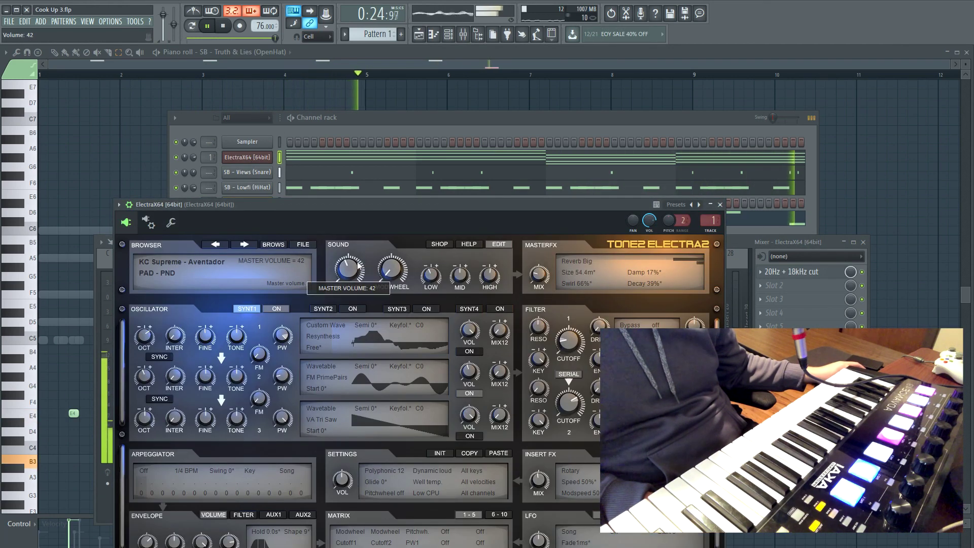
key(Escape)
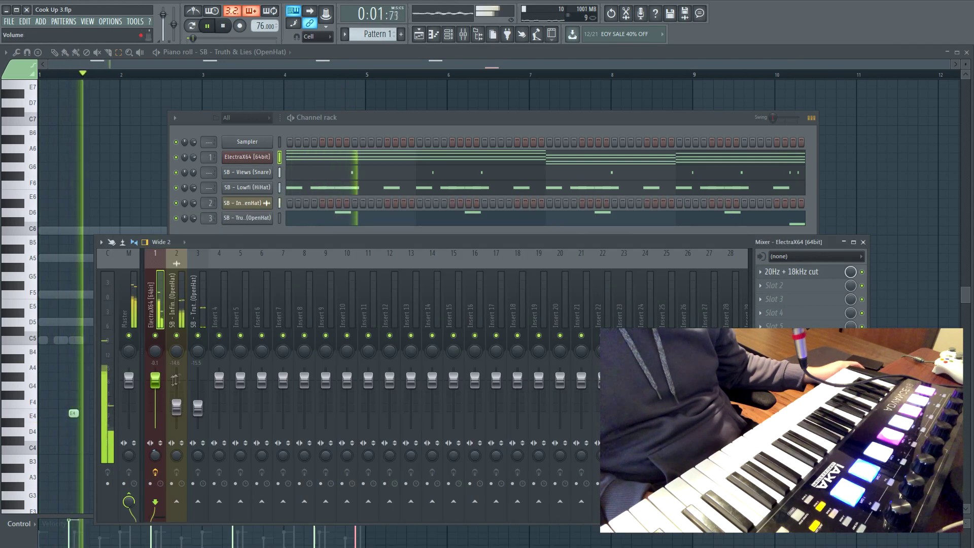
drag(156, 380, 158, 388)
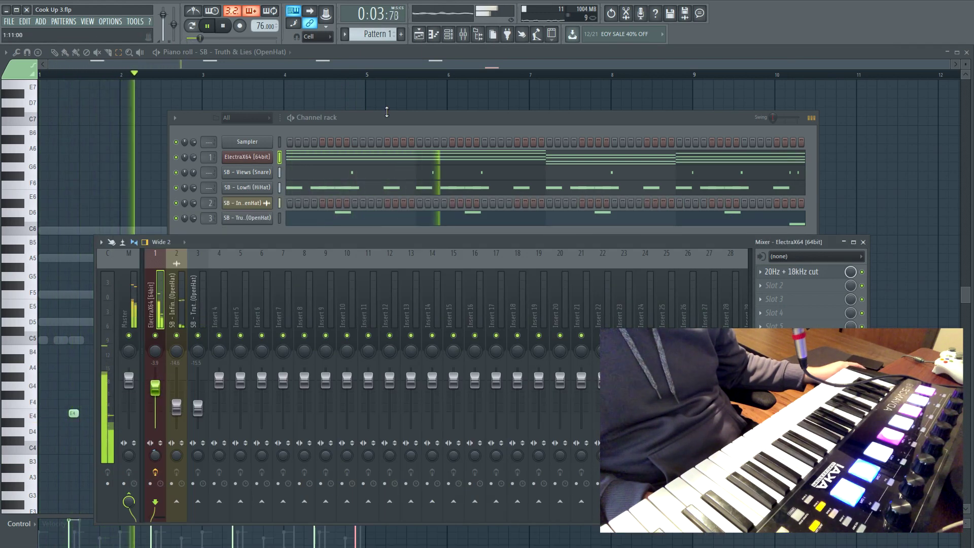
Step: Add the SB - The Woods (Kick) sample as a new channel and record a four-bar kick pattern with it
click(385, 114)
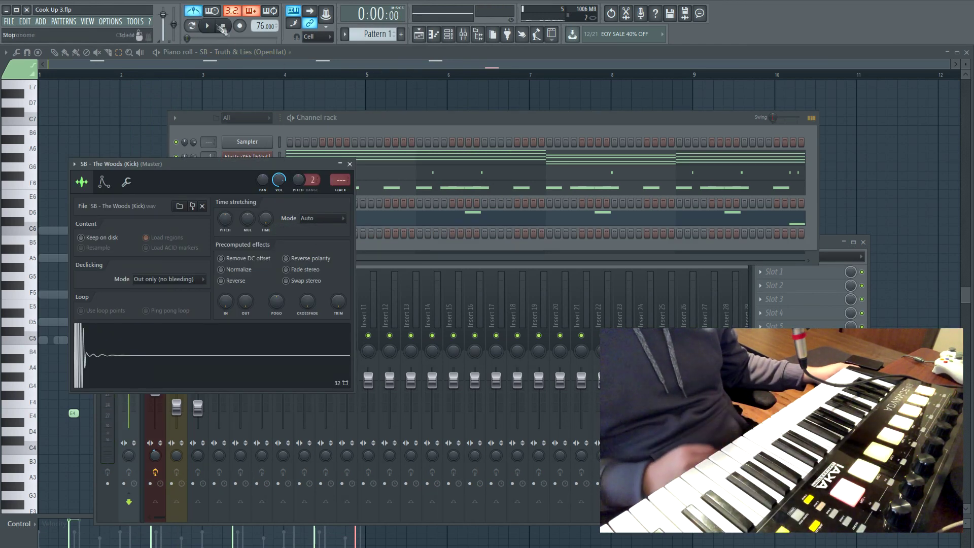
click(241, 28)
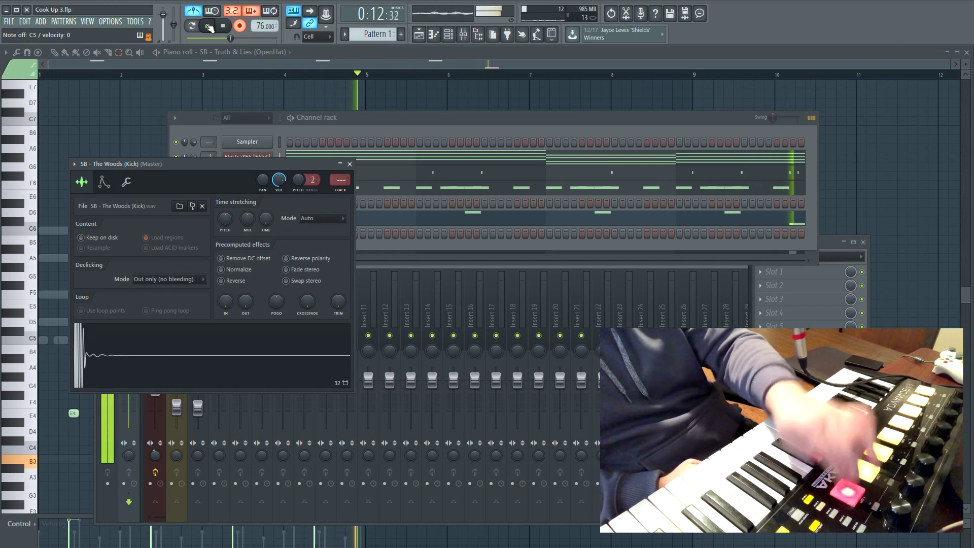
click(209, 28)
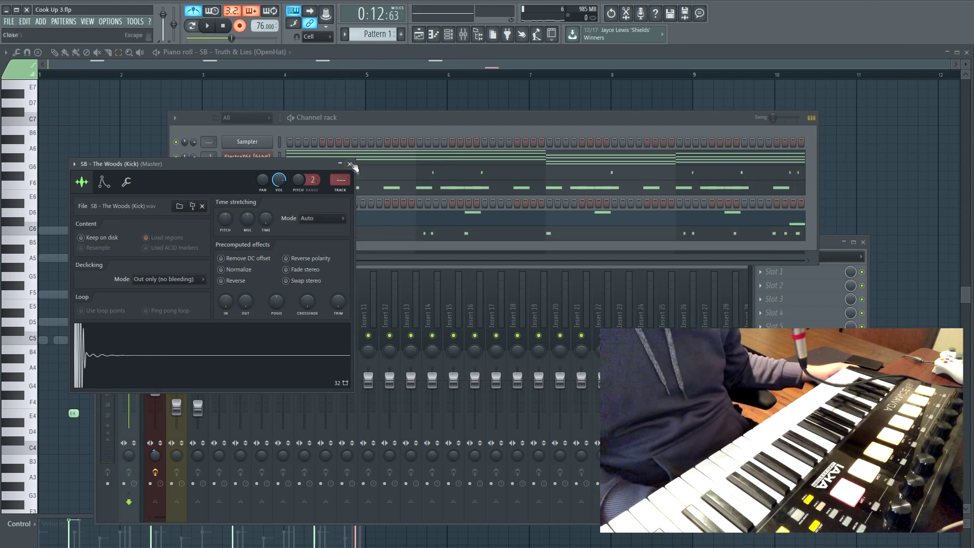
click(350, 164)
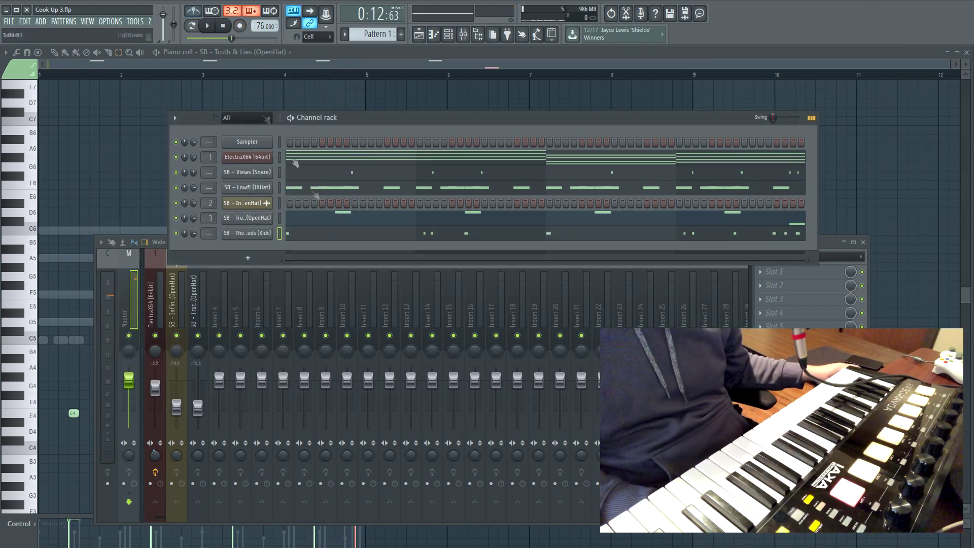
Step: Add a C5 kick note on step 7 of bar 1 in the piano roll and shorten all kick notes to one step
click(353, 234)
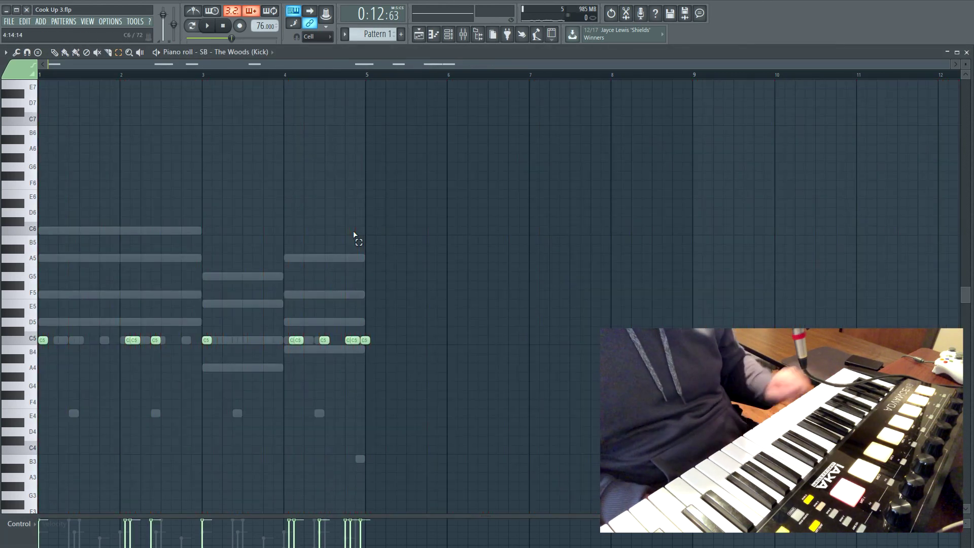
scroll(354, 234, up, 3)
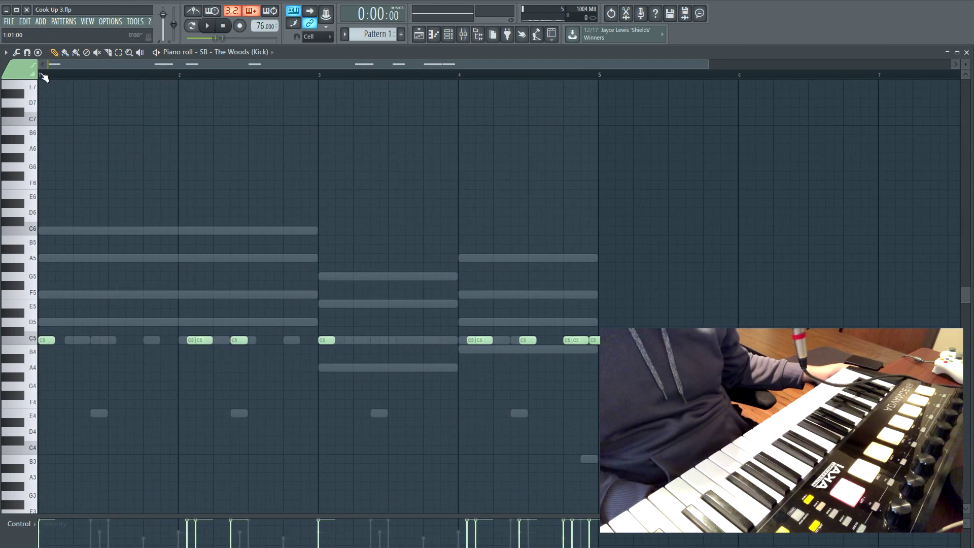
key(space)
key(space)
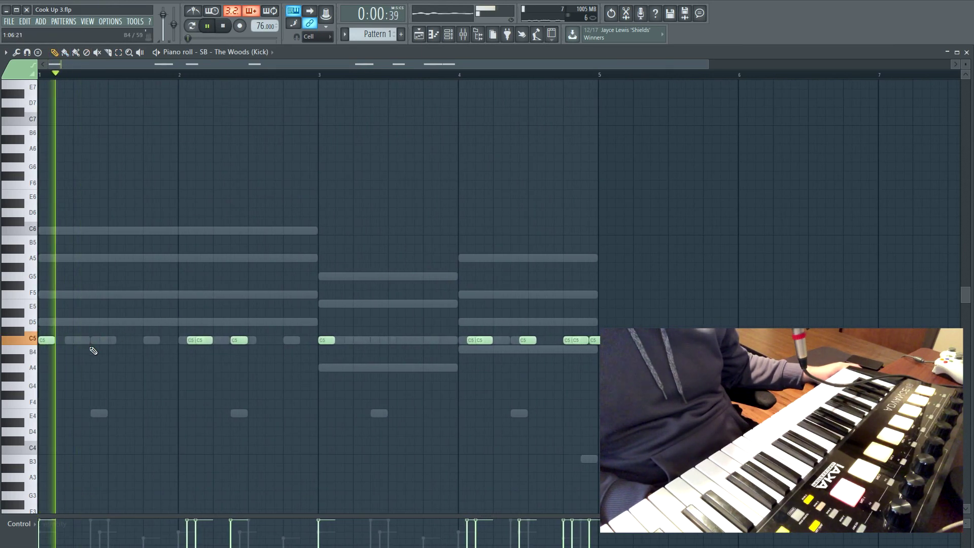
key(ctrl+a)
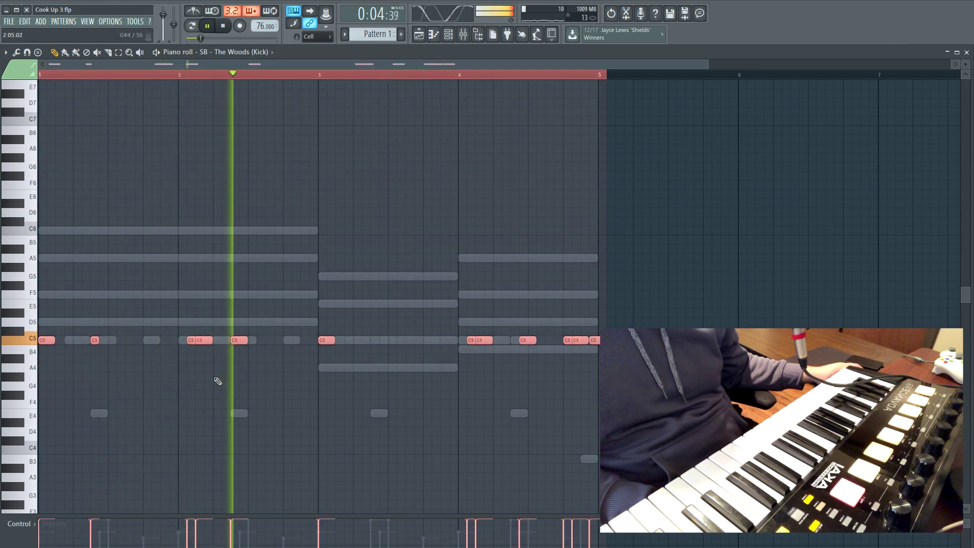
Step: Add C5 kick notes on beat 2 of bars 2 and 4 and on step 7 of bar 3 while playing the pattern
scroll(215, 350, up, 3)
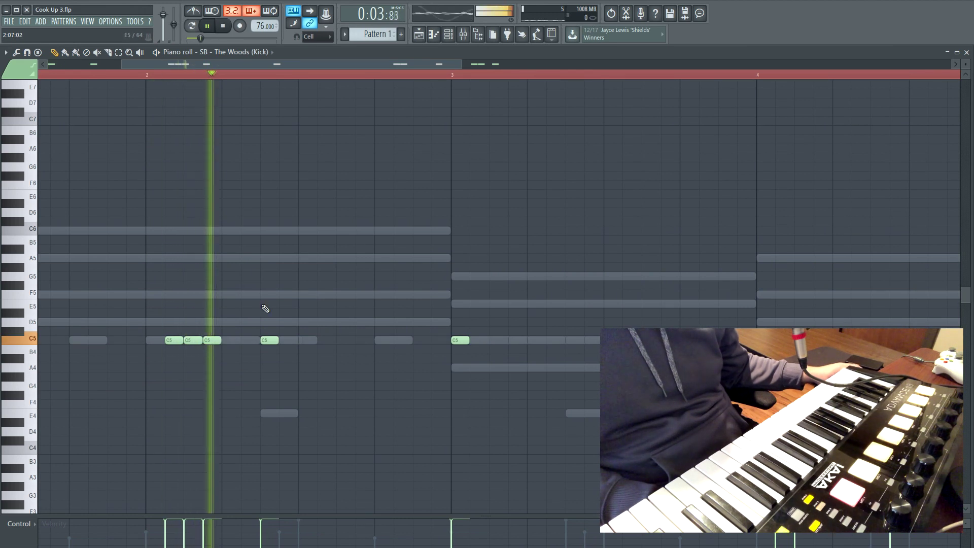
drag(212, 340, 229, 343)
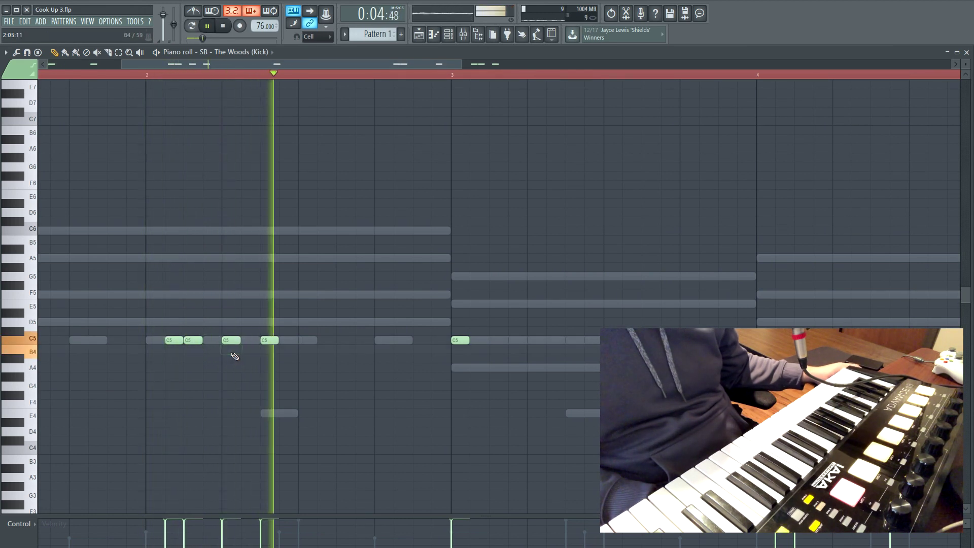
scroll(381, 343, down, 3)
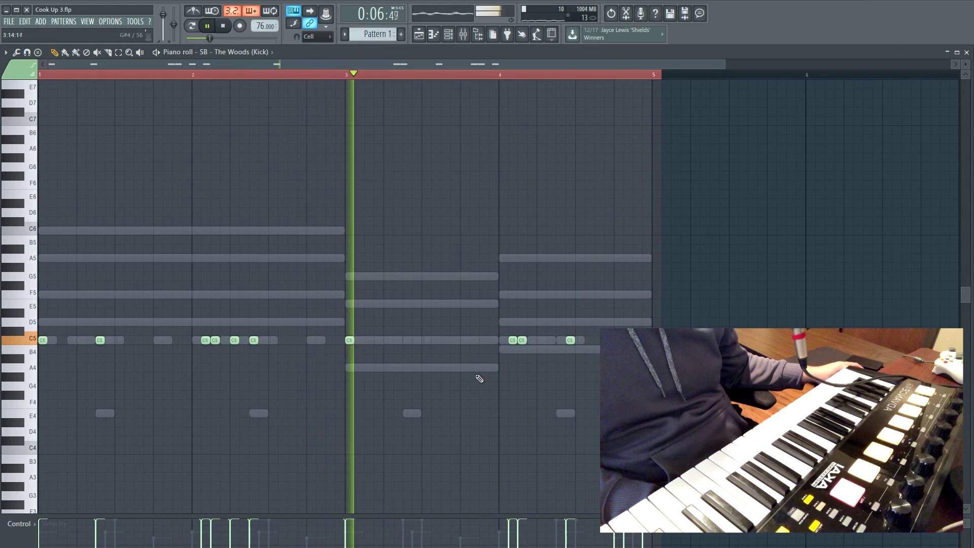
scroll(482, 380, down, 2)
key(space)
click(347, 341)
key(space)
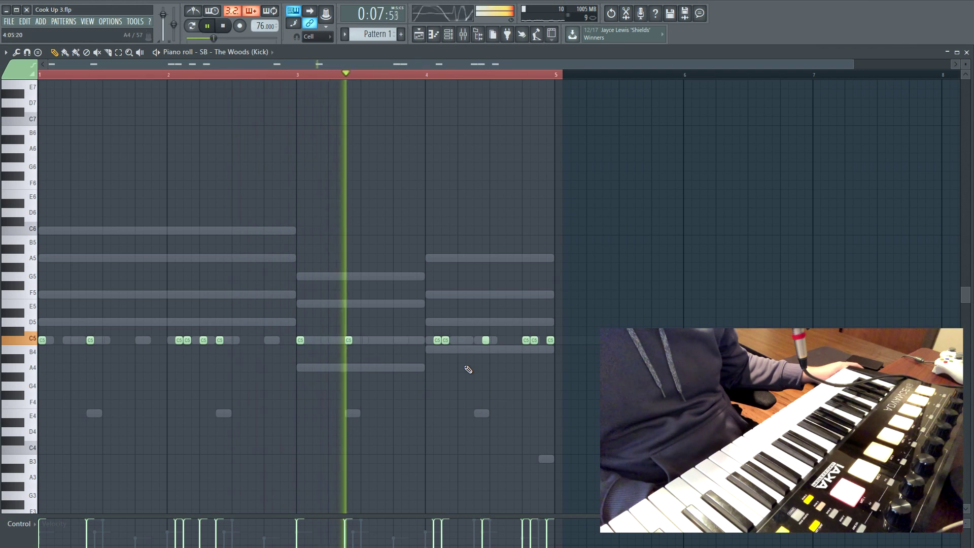
click(460, 341)
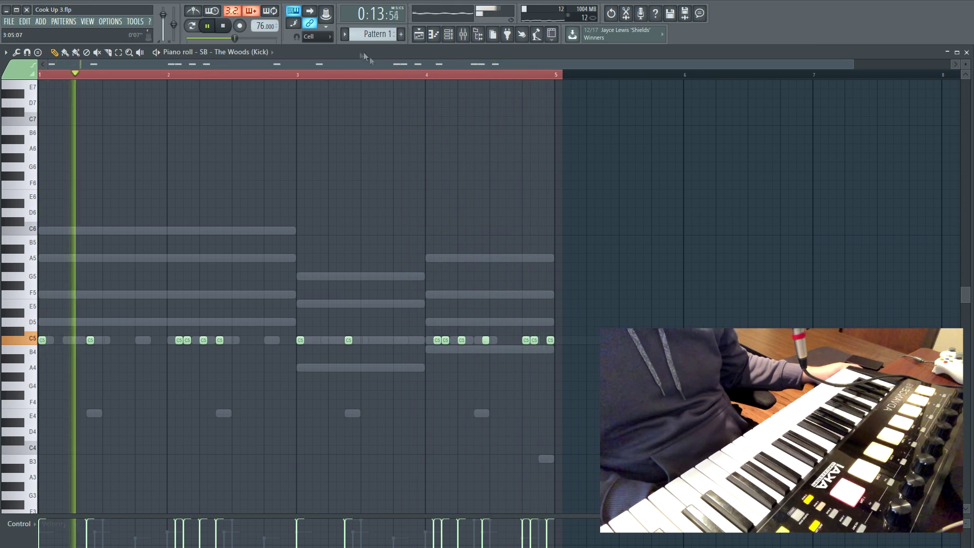
Step: Add the Sb - Easy (HiHat) sample as a new channel and fill it on every 4 steps
key(F9)
key(F6)
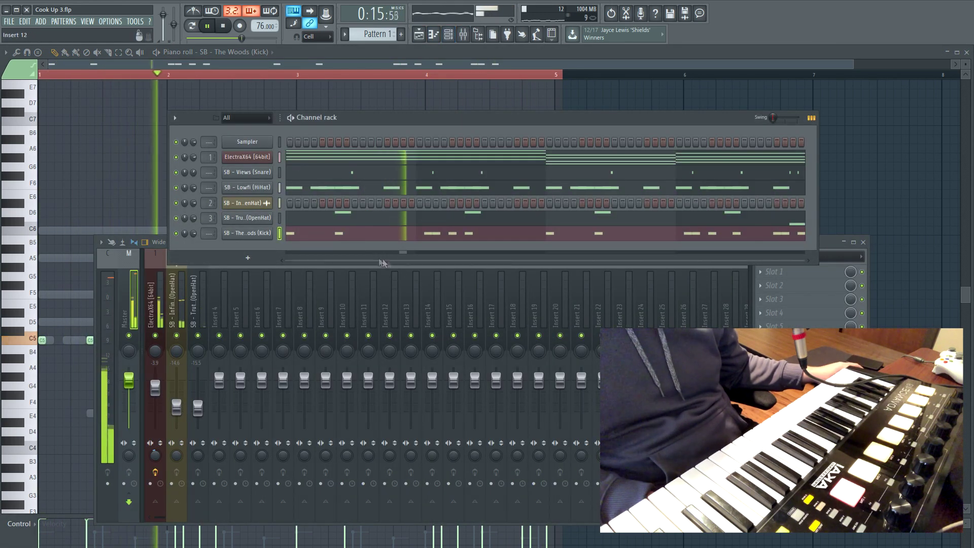
right_click(269, 248)
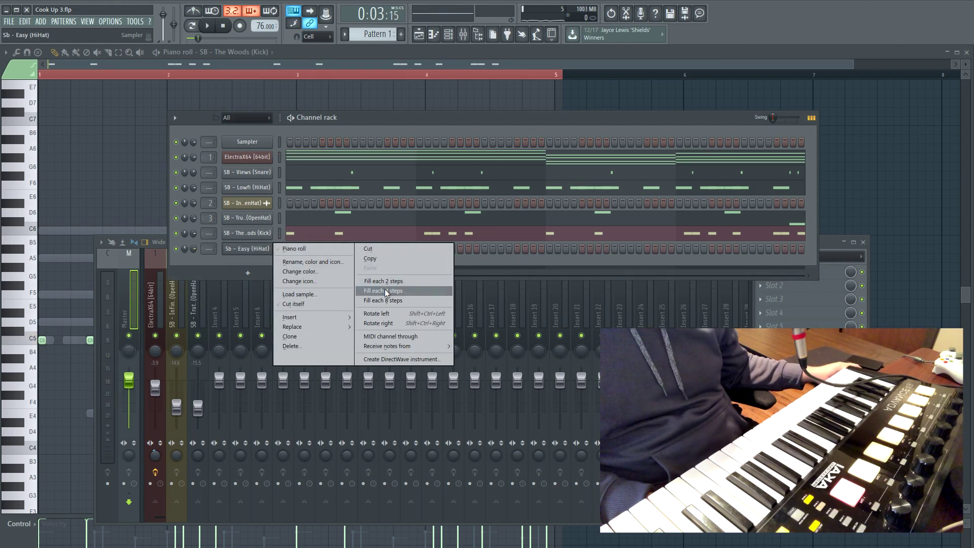
click(387, 291)
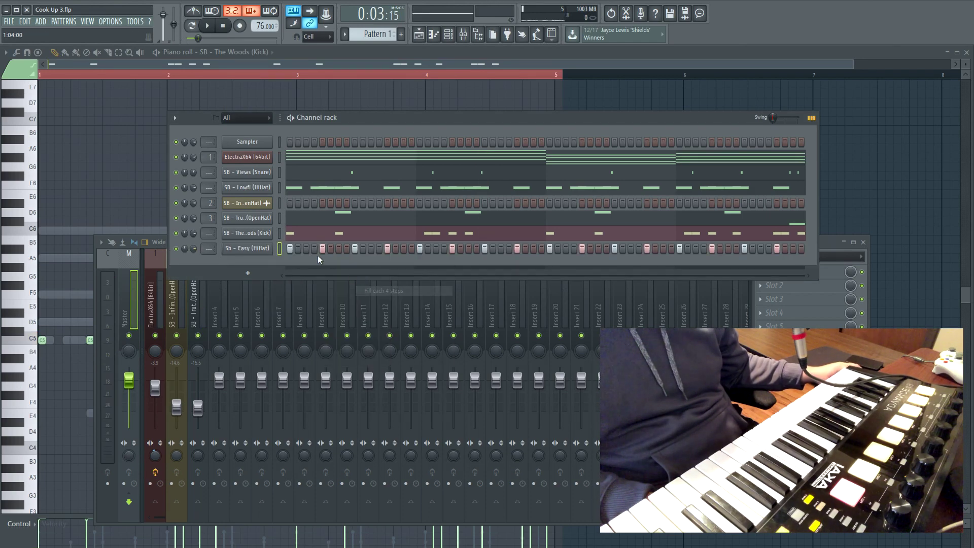
Step: Change the Easy HiHat channel's fill to every 2 steps and play the pattern
right_click(258, 249)
click(381, 281)
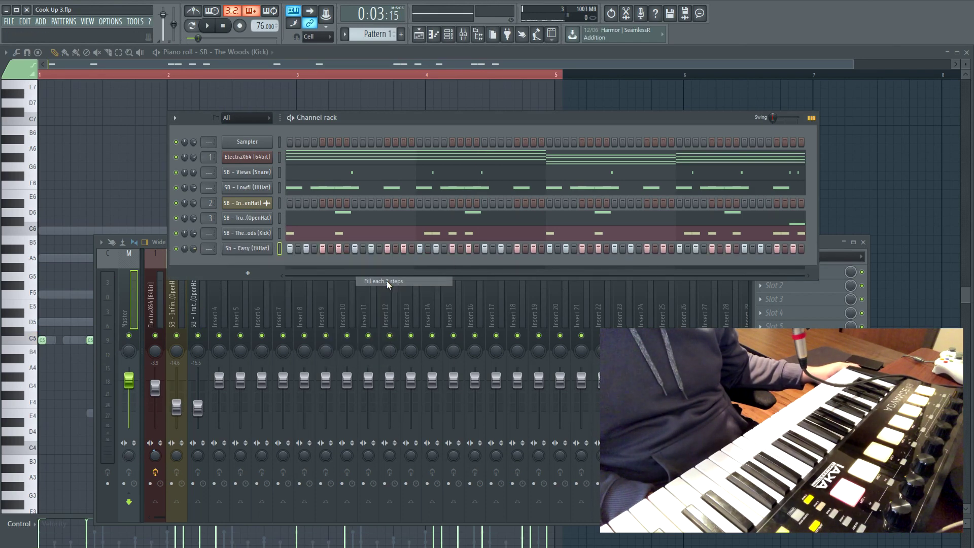
key(space)
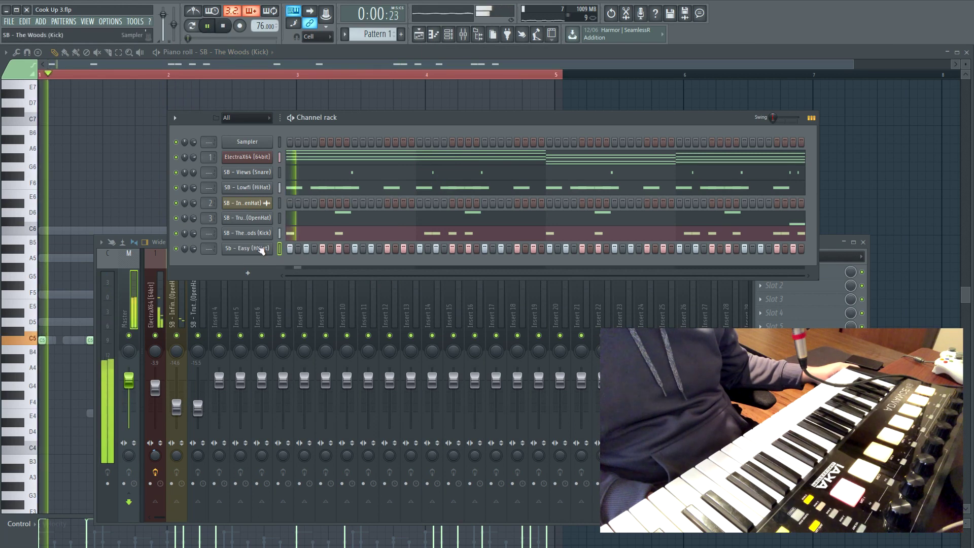
Step: Open the Easy HiHat channel in the piano roll and lengthen all its C5 notes to two steps
right_click(263, 250)
click(285, 248)
key(space)
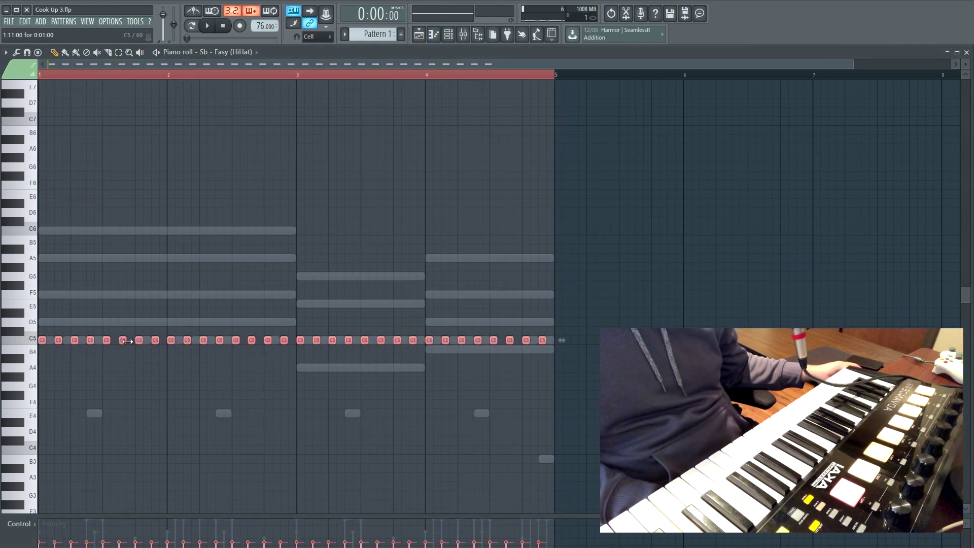
drag(139, 342, 147, 342)
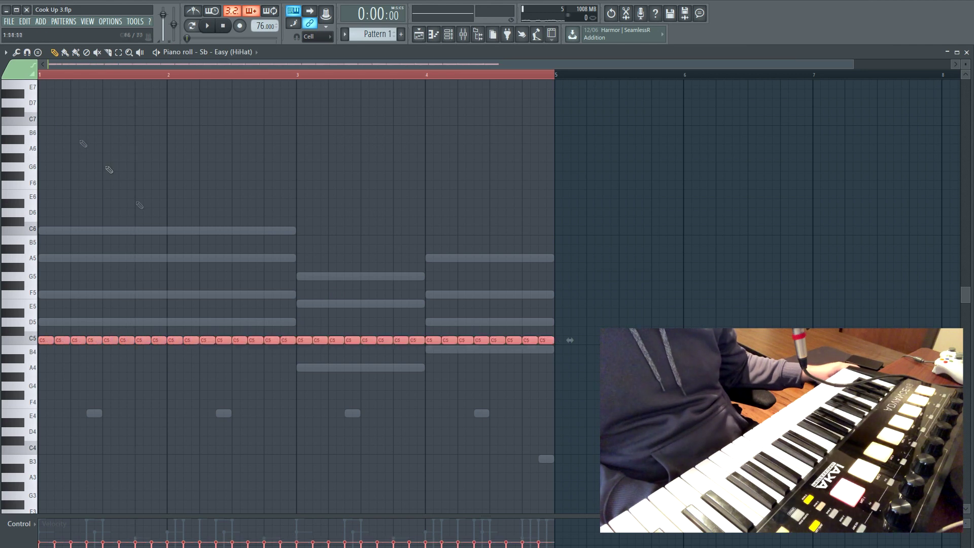
click(44, 75)
key(space)
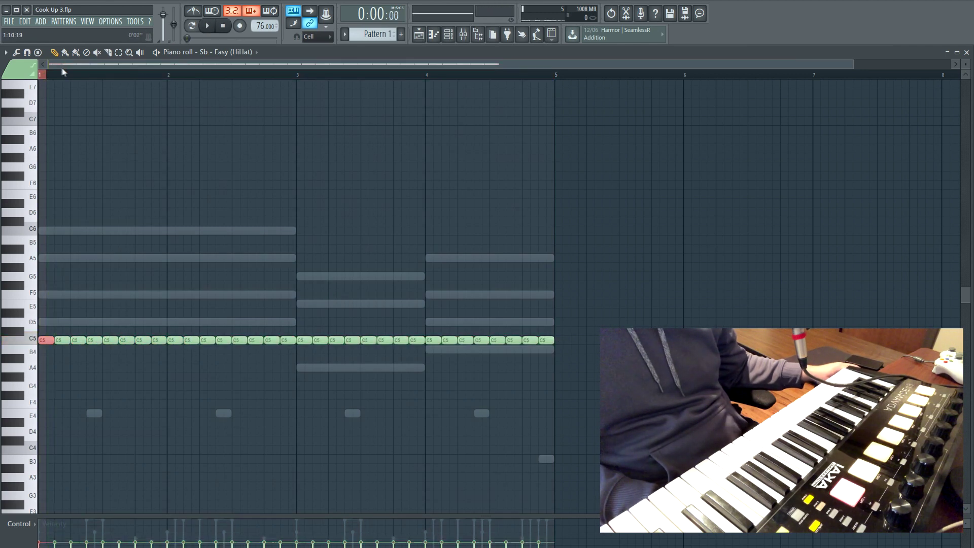
Step: Chop the third Easy HiHat note of bar 1 into four short notes and remove the last of them
ctrl+click(79, 340)
key(alt+u)
key(space)
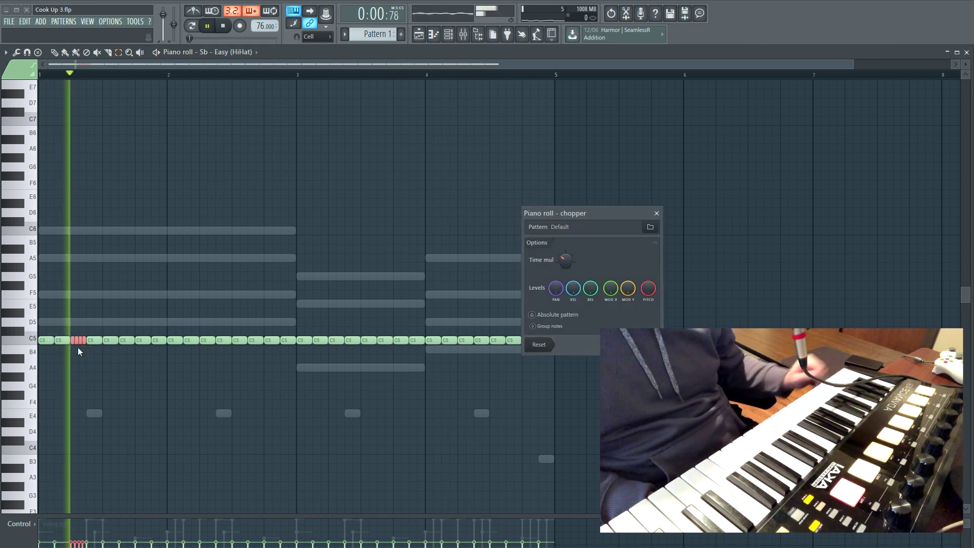
key(Escape)
key(space)
scroll(113, 243, up, 2)
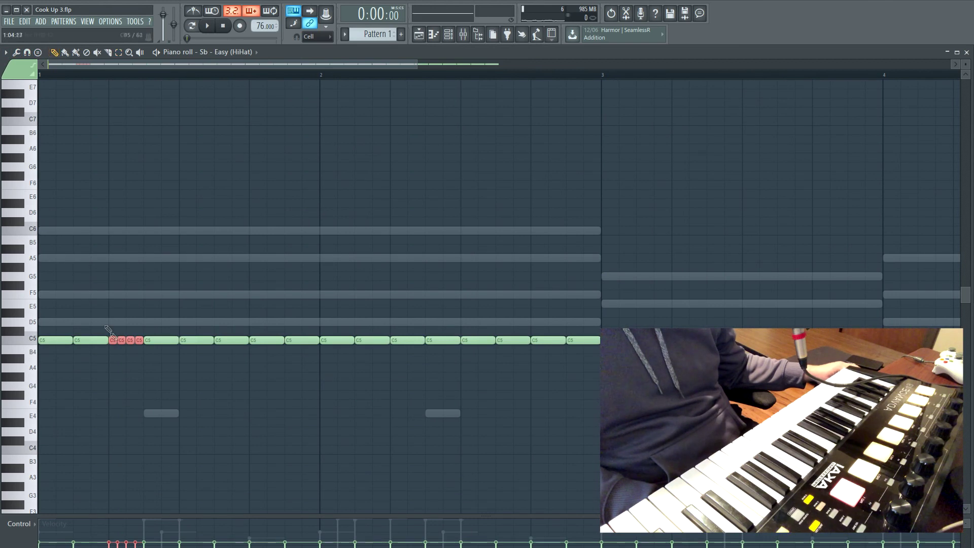
key(space)
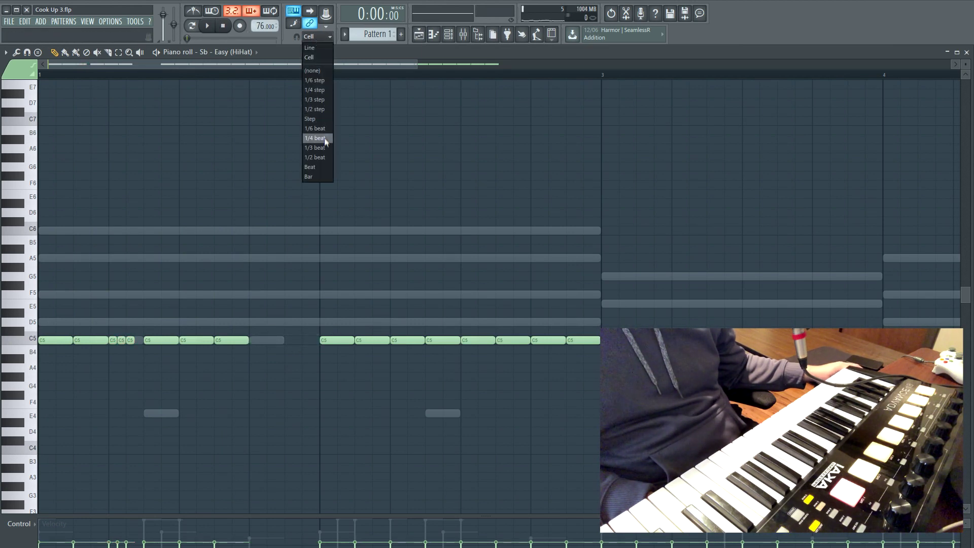
Step: Fill beat 4 of bar 1 and the first half of beat 2 in bar 2 with 1/6-beat hi-hats and level all velocities
click(325, 130)
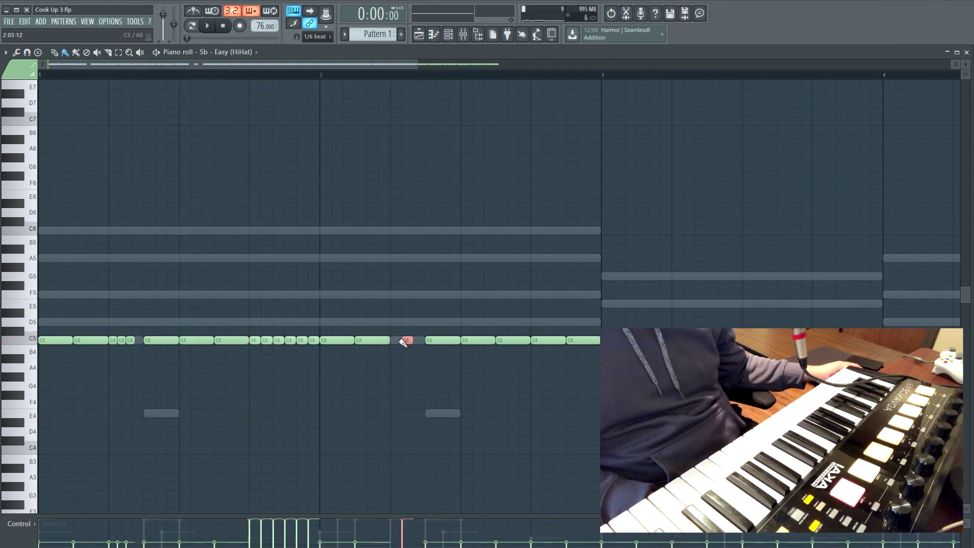
key(space)
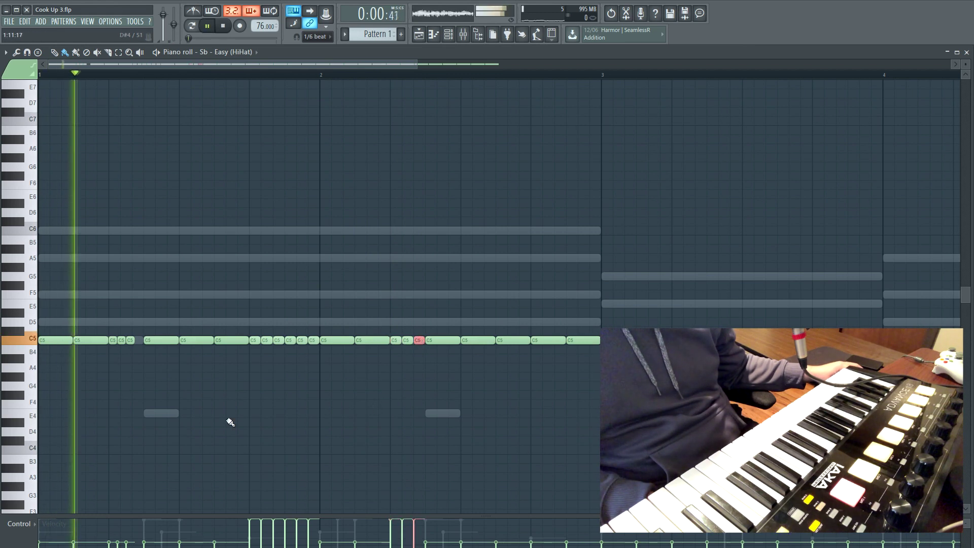
key(ctrl+a)
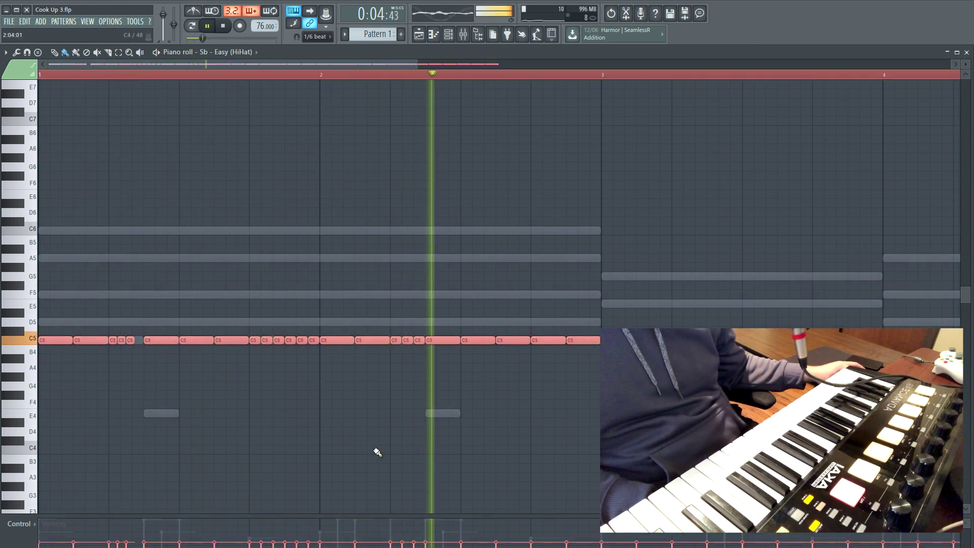
key(space)
Step: Replace the hi-hats in the last beat of bar 2 with three short C5 notes spaced a third of a beat apart
right_click(557, 337)
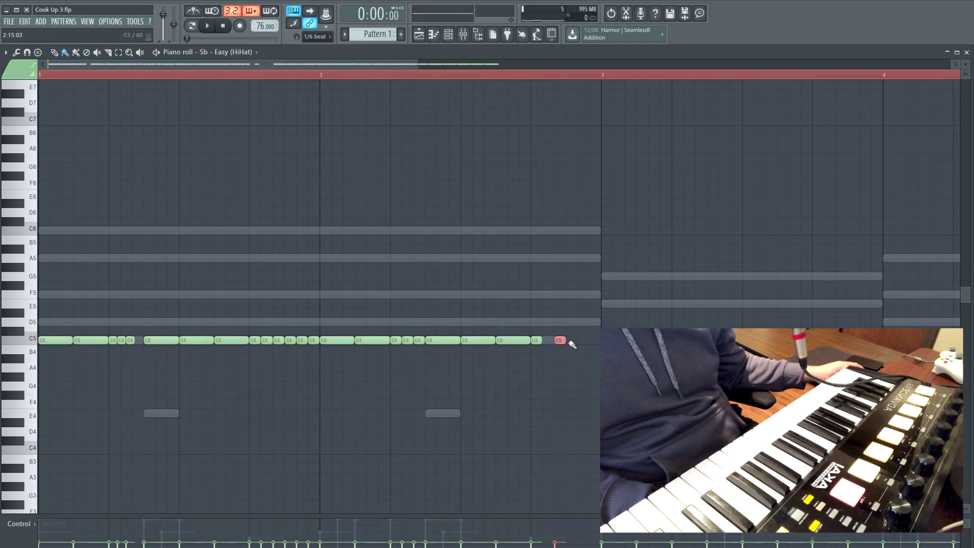
right_click(593, 339)
key(space)
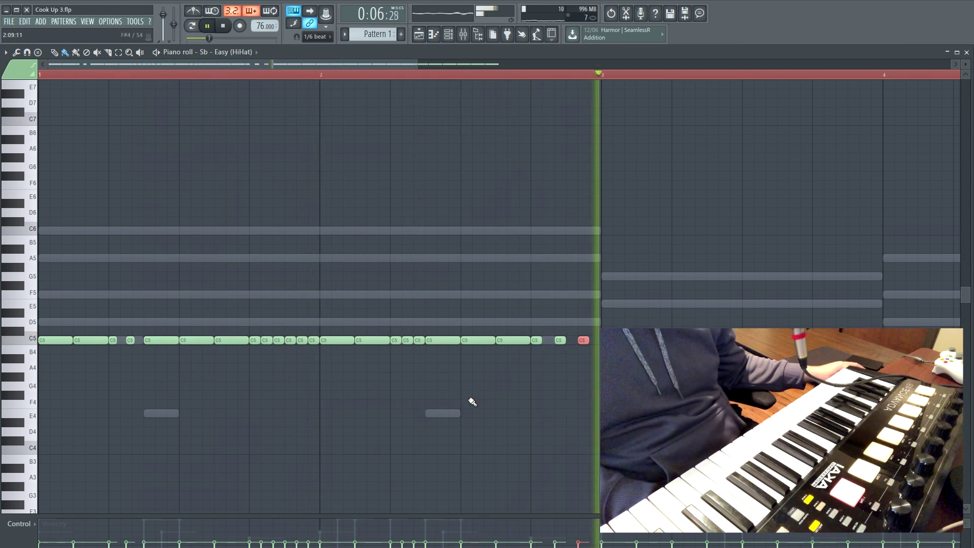
Step: Delete the hi-hats in bars 3 and 4 and duplicate the bars 1–2 pattern there, with the snap set to Cell
scroll(471, 401, down, 4)
click(300, 76)
key(space)
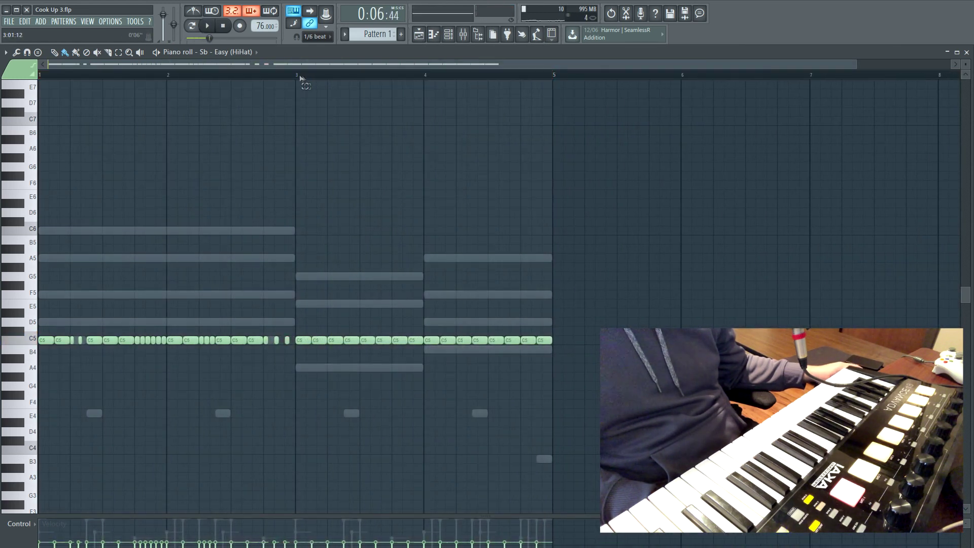
drag(299, 76, 555, 101)
drag(300, 75, 1, 2)
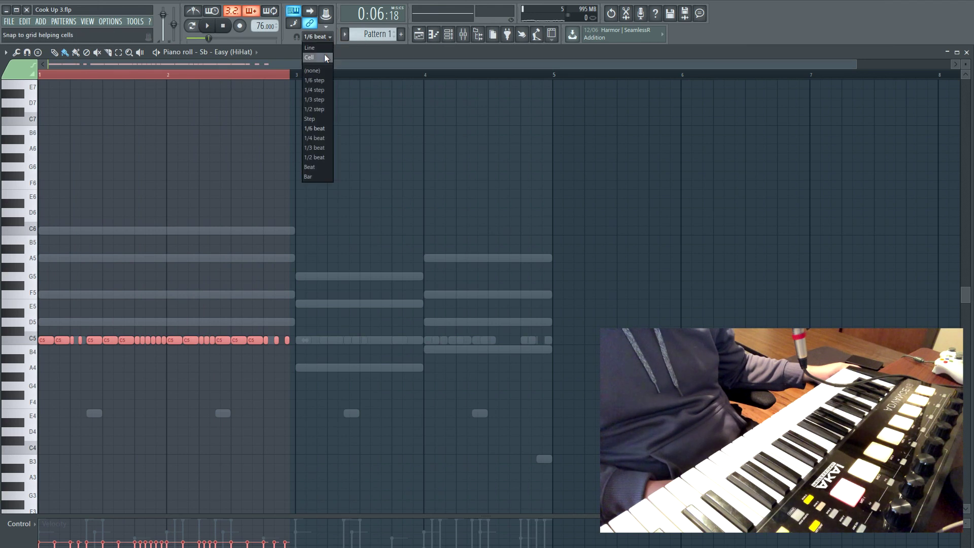
key(ctrl+b)
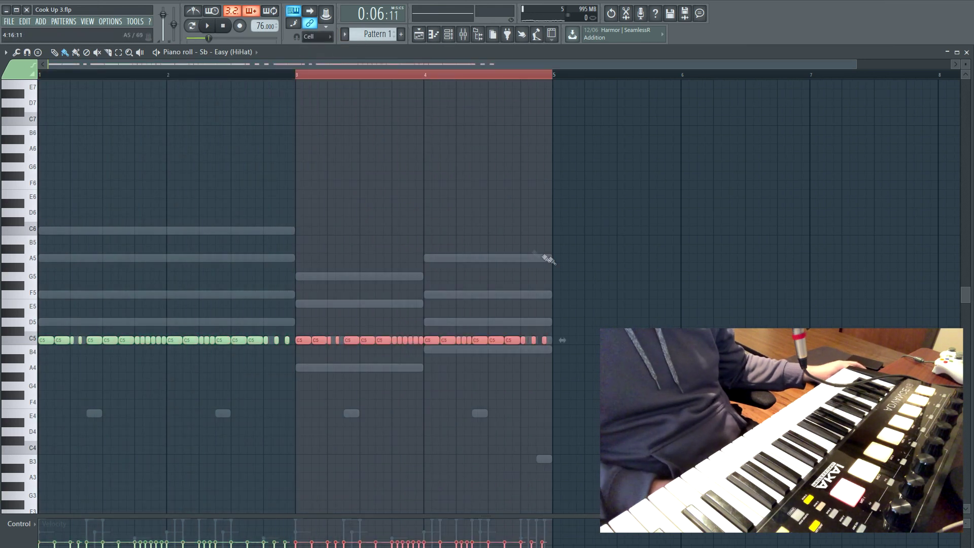
click(44, 77)
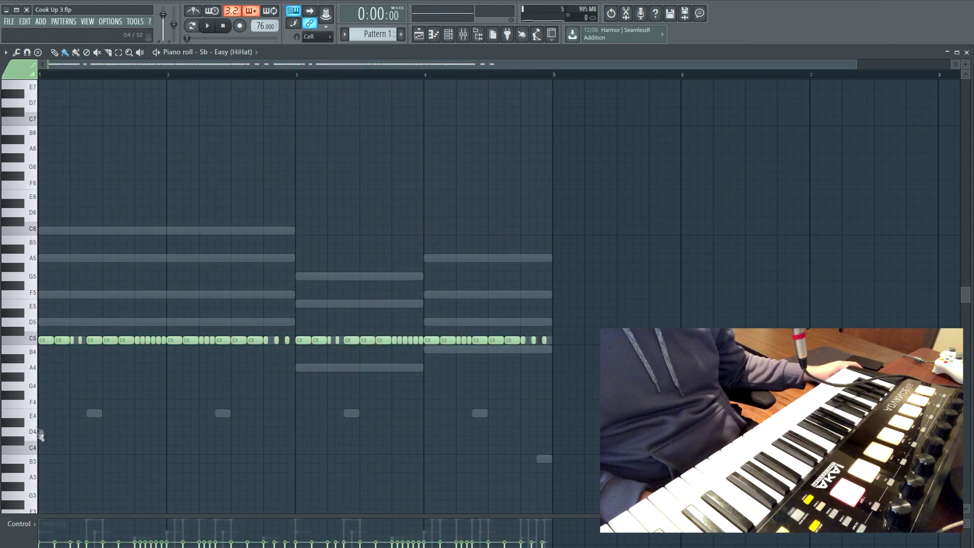
Step: Add D4 hi-hat notes on steps 3 and 11 of every bar, step 15 of bar 2, and steps 15 and 16 of bar 4
key(space)
click(57, 432)
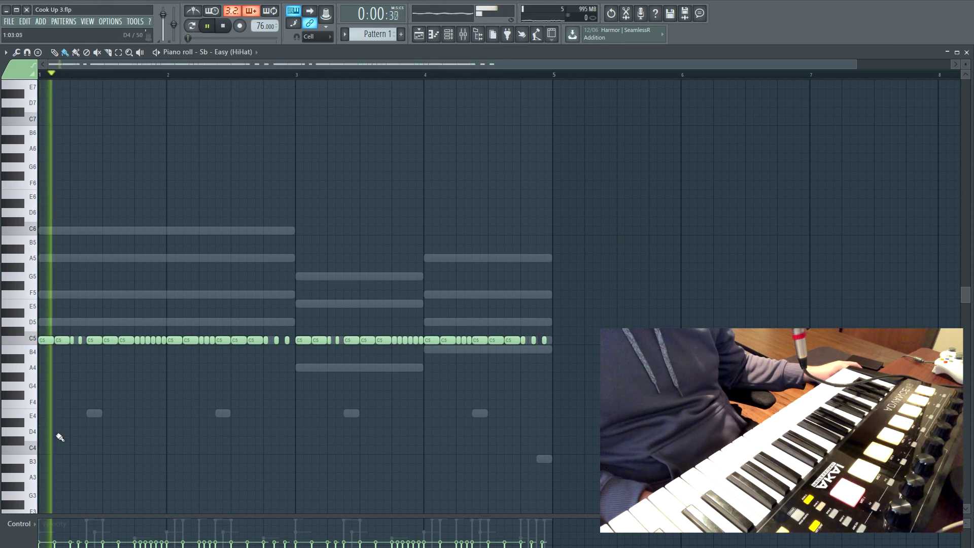
click(121, 432)
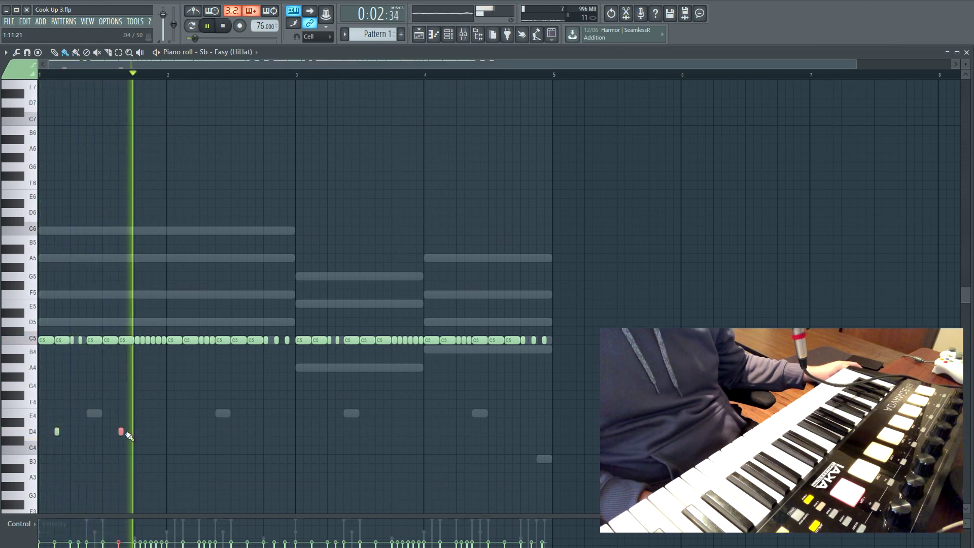
click(185, 432)
click(249, 431)
click(281, 432)
click(314, 431)
click(378, 431)
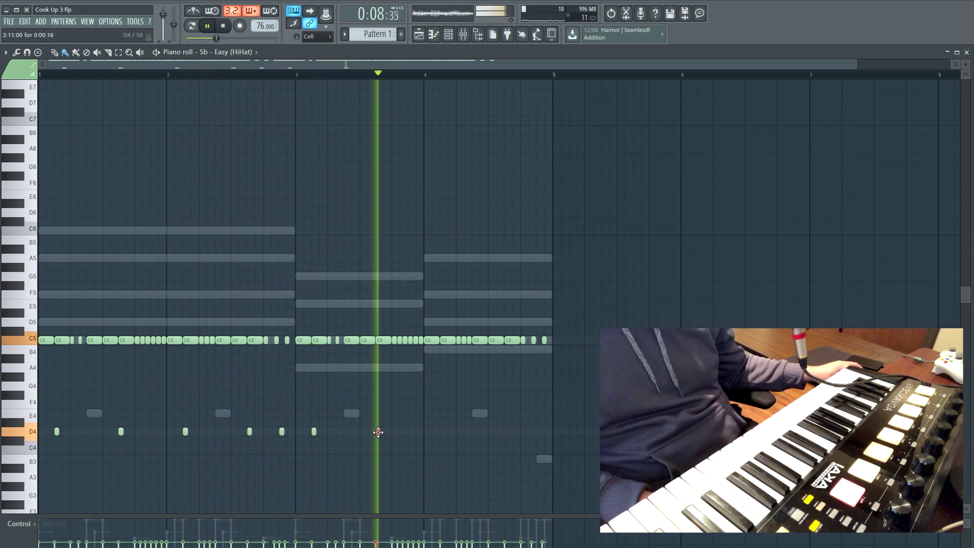
click(442, 432)
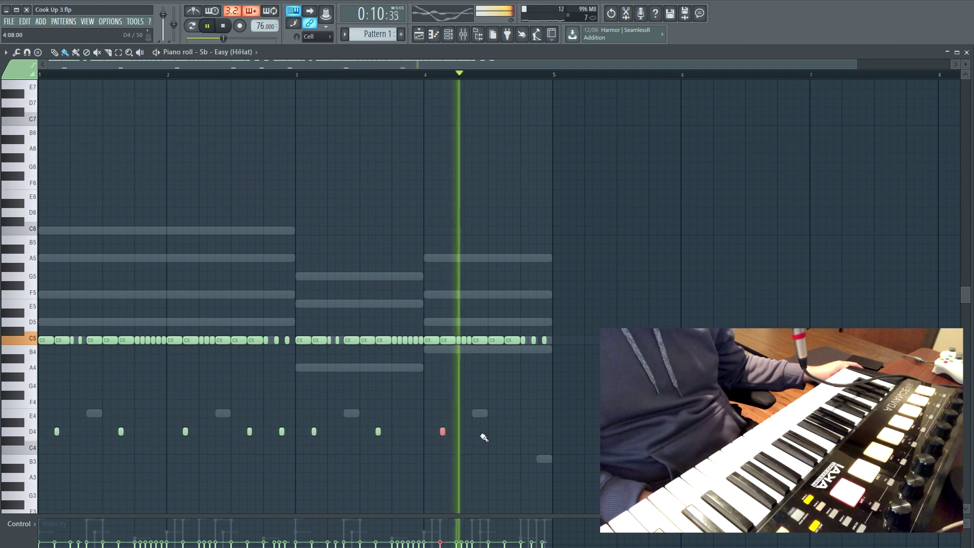
click(506, 432)
click(538, 431)
click(547, 432)
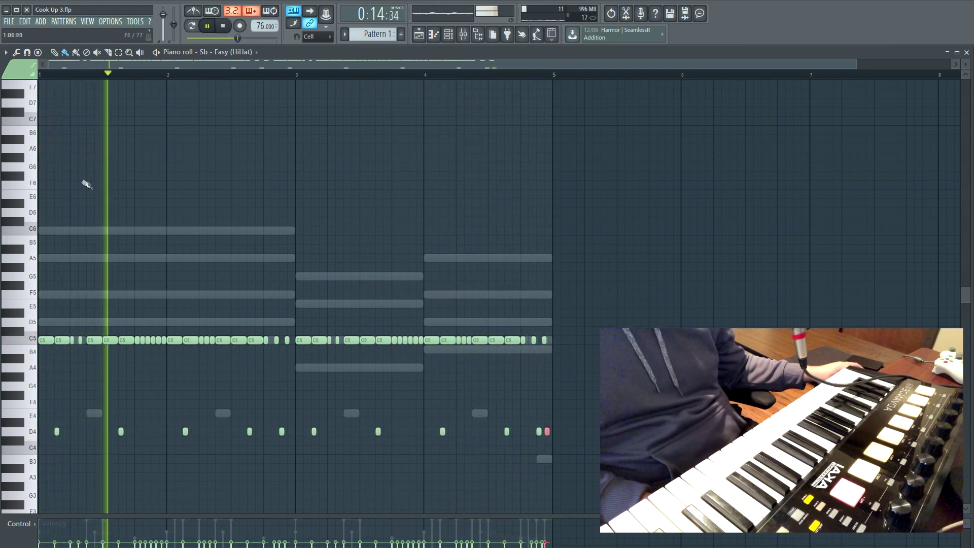
Step: Clone the ElectraX64 channel, load the LEAD - SKYY preset in the clone and rehearse a melody over Pattern 1
key(F6)
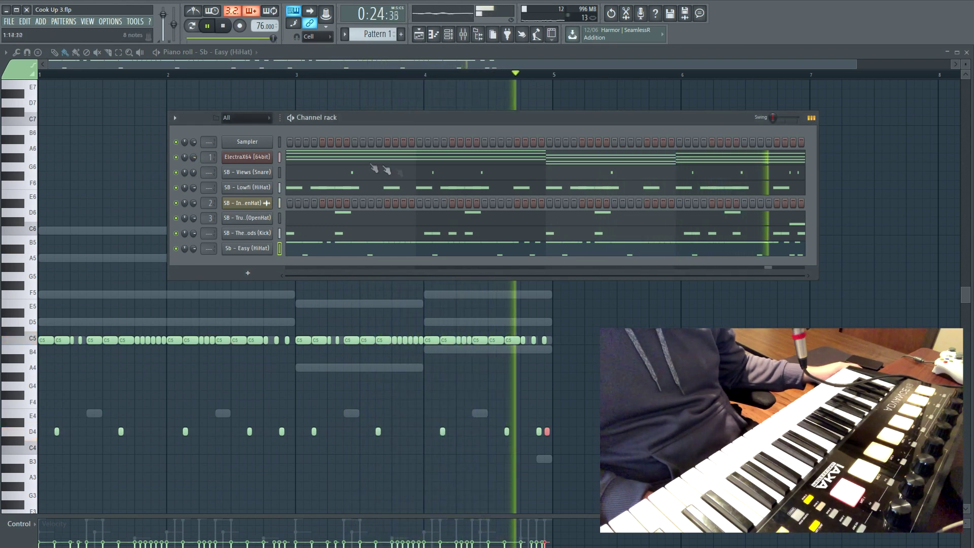
right_click(258, 162)
click(308, 233)
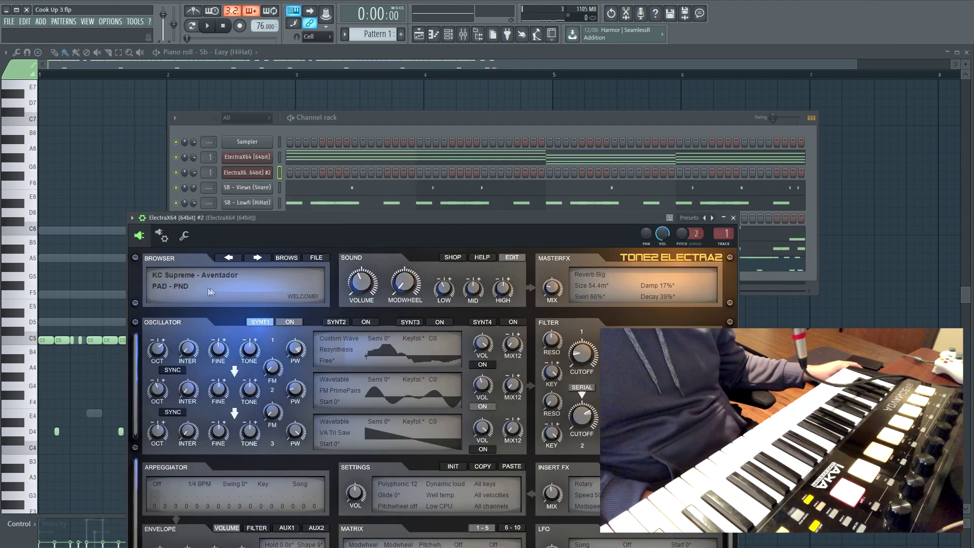
click(193, 288)
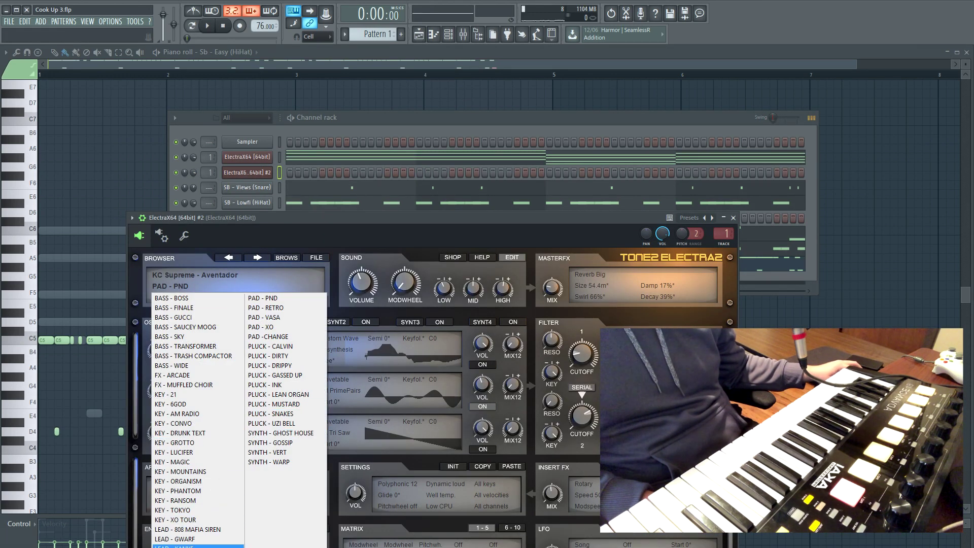
click(187, 545)
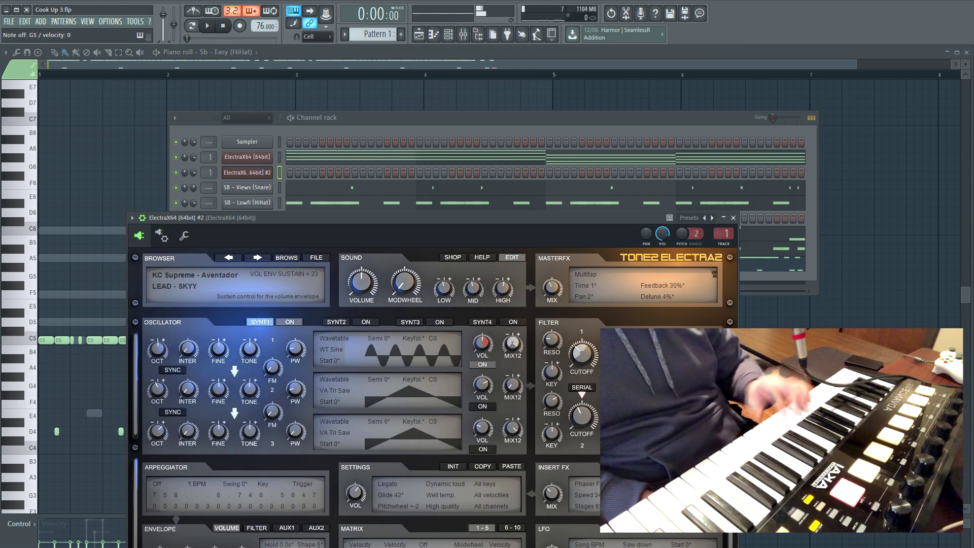
click(207, 26)
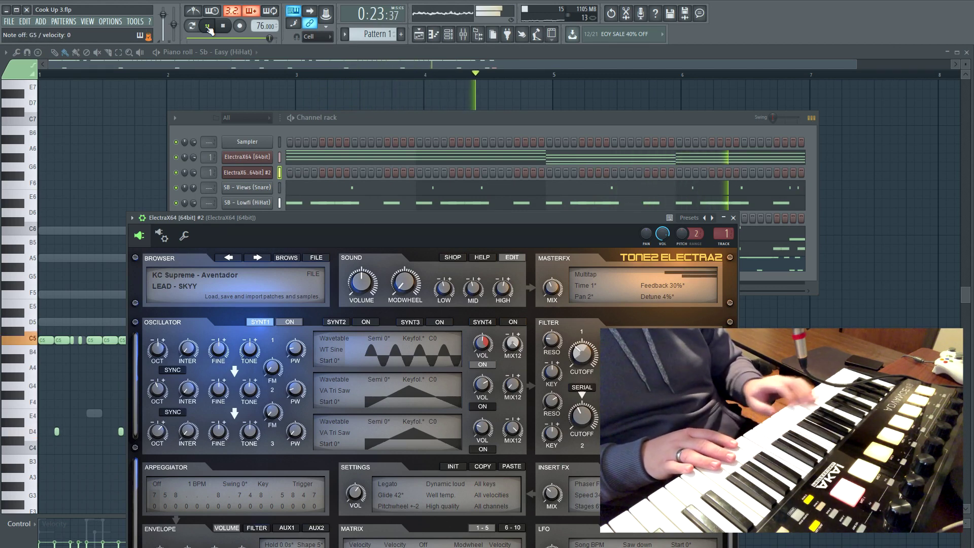
click(207, 25)
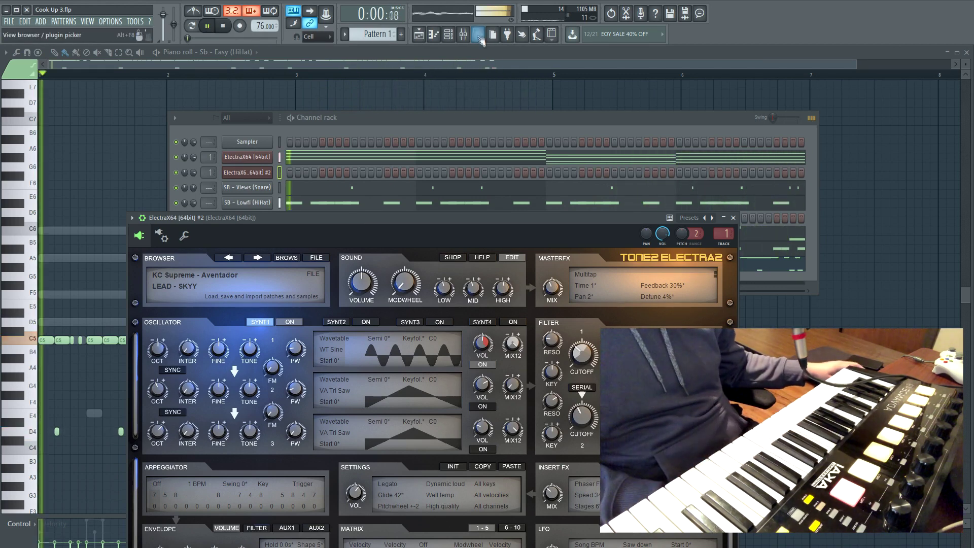
Step: Place Pattern 2 on Track 3 at bar 1 of the playlist and record the lead melody into it over eight bars
key(F5)
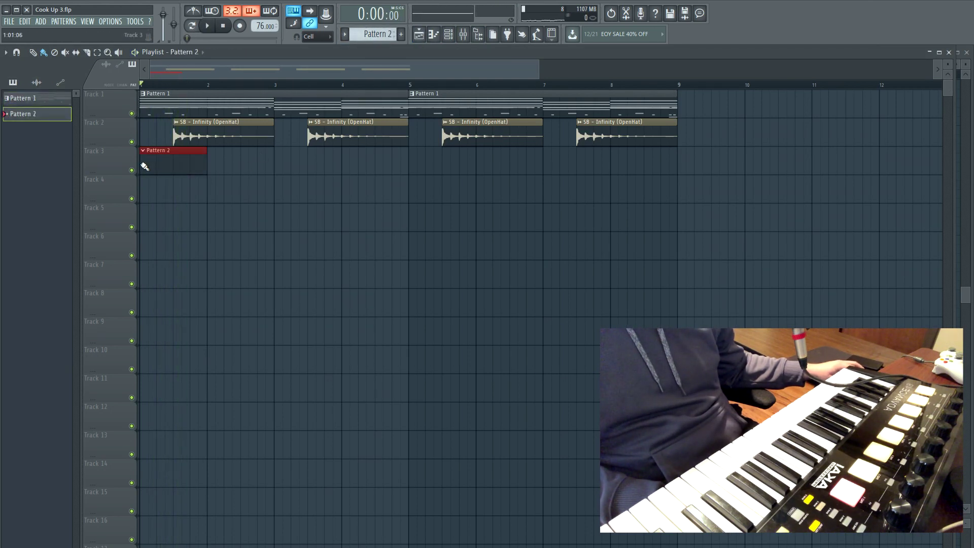
double_click(161, 162)
key(F6)
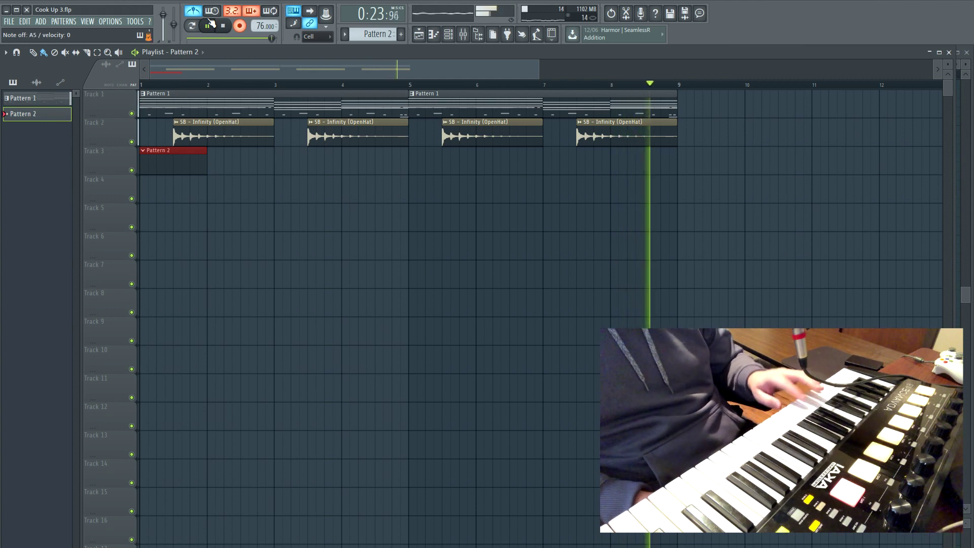
key(space)
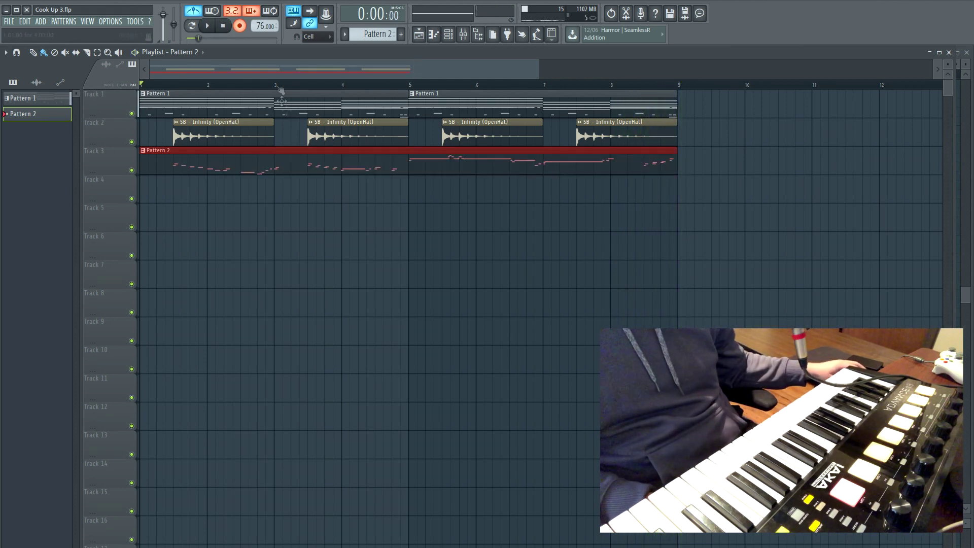
Step: Open the recorded Pattern 2 melody in the piano roll and tidy it with a 1/4 step snap, lengthening the run in bar 8
double_click(341, 170)
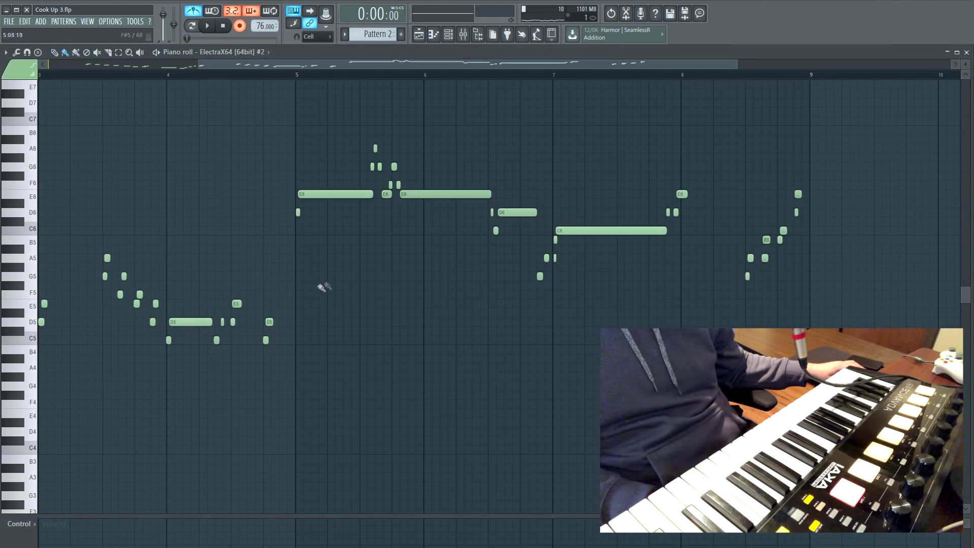
drag(153, 74, 275, 279)
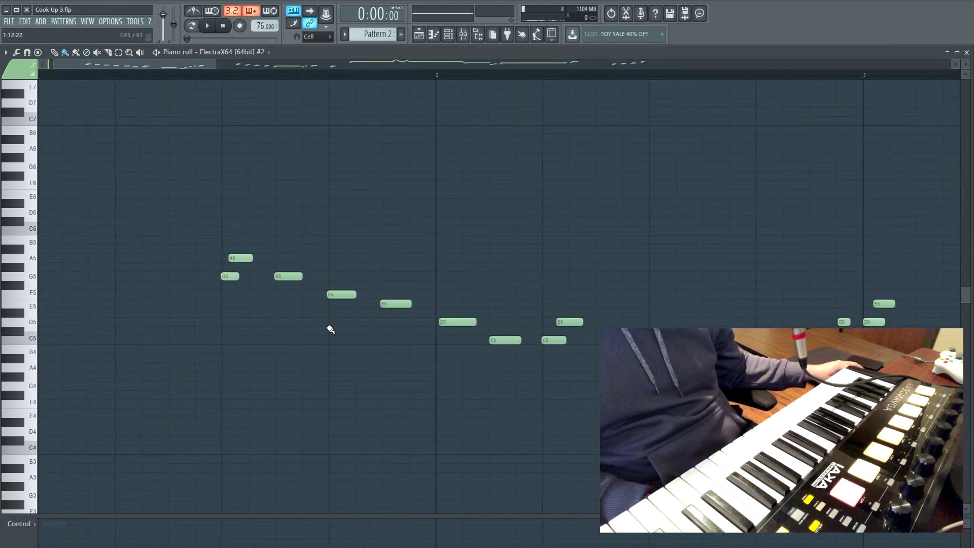
key(space)
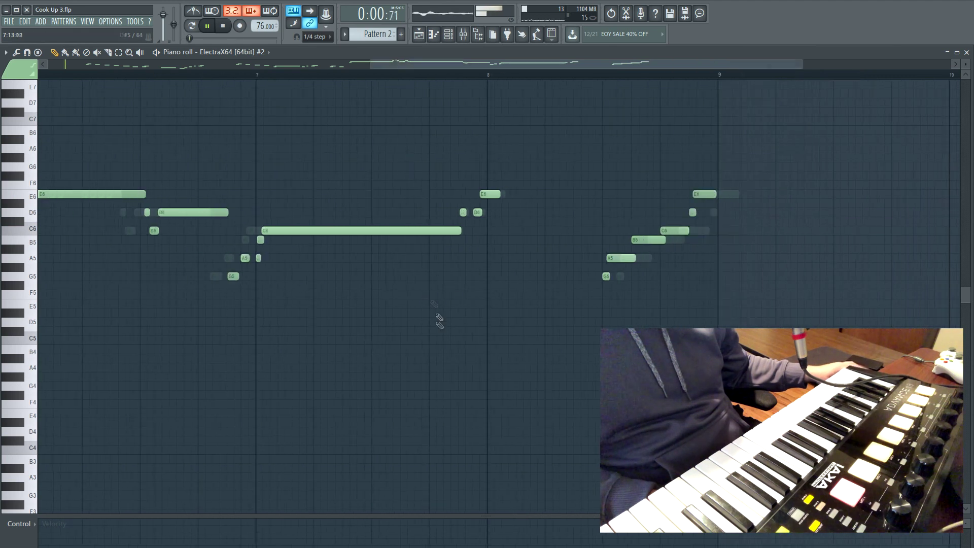
Step: Play the arrangement in the playlist and set the snap to Cell
key(F6)
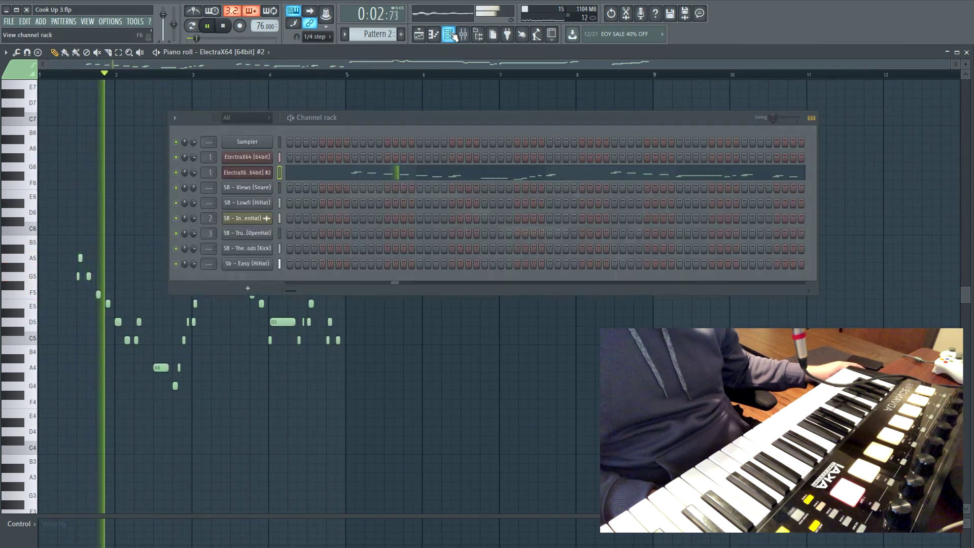
click(419, 35)
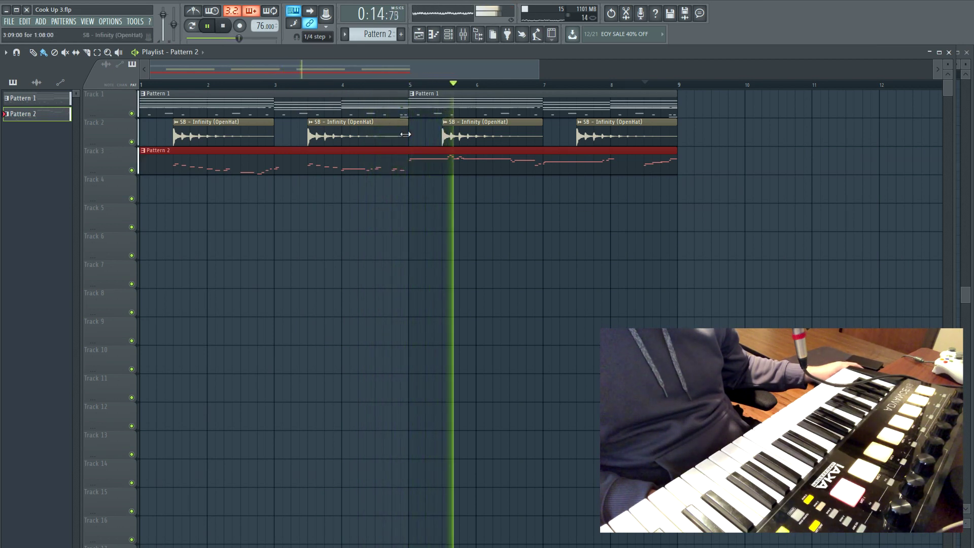
click(319, 37)
click(309, 57)
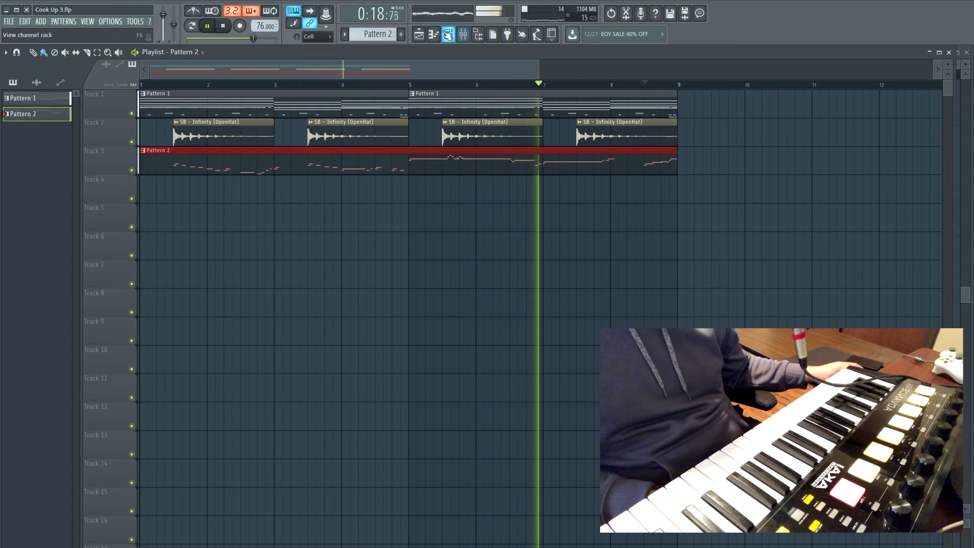
Step: Transpose the lead melody notes in bars 5 to 8 down one octave and play back from the middle of bar 4
click(447, 34)
drag(367, 110, 360, 229)
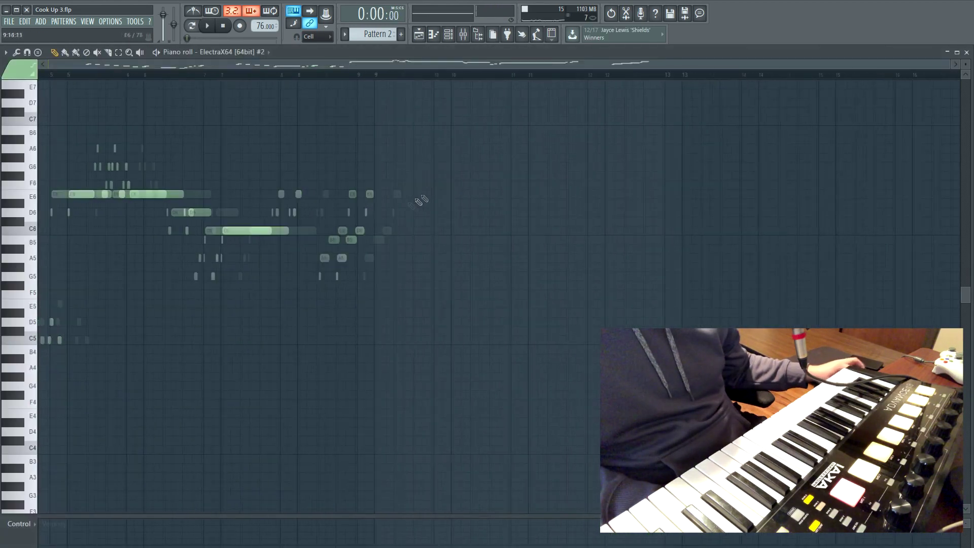
drag(340, 117, 766, 282)
key(ctrl+Down)
key(space)
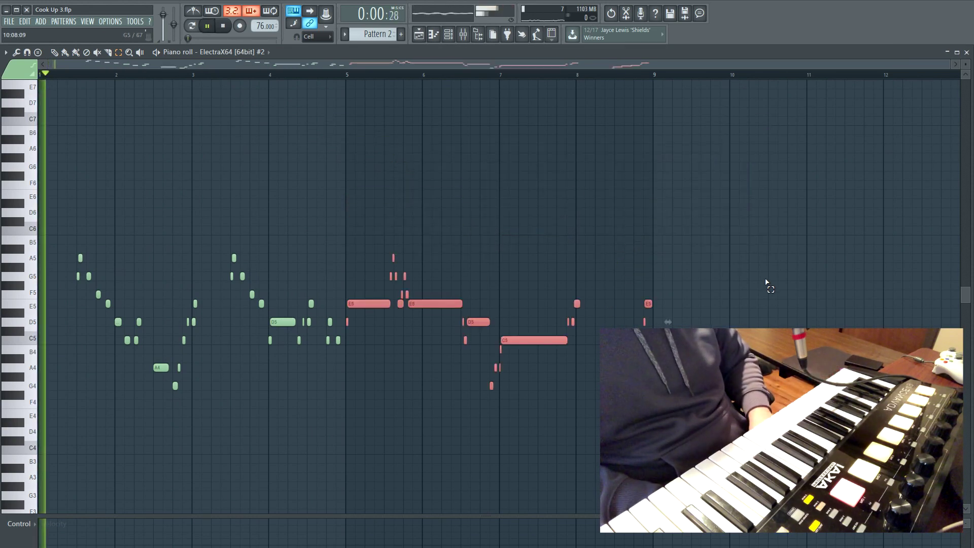
key(ctrl+d)
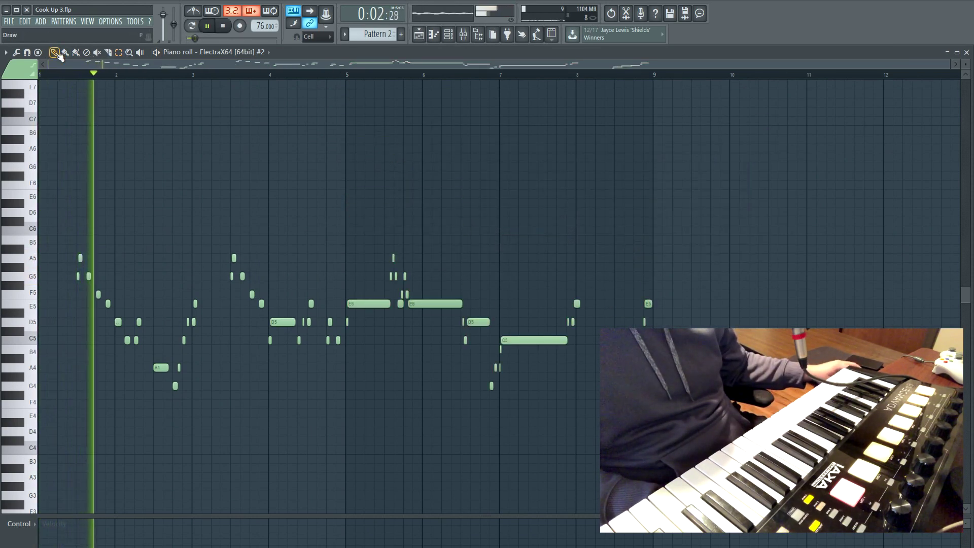
click(312, 75)
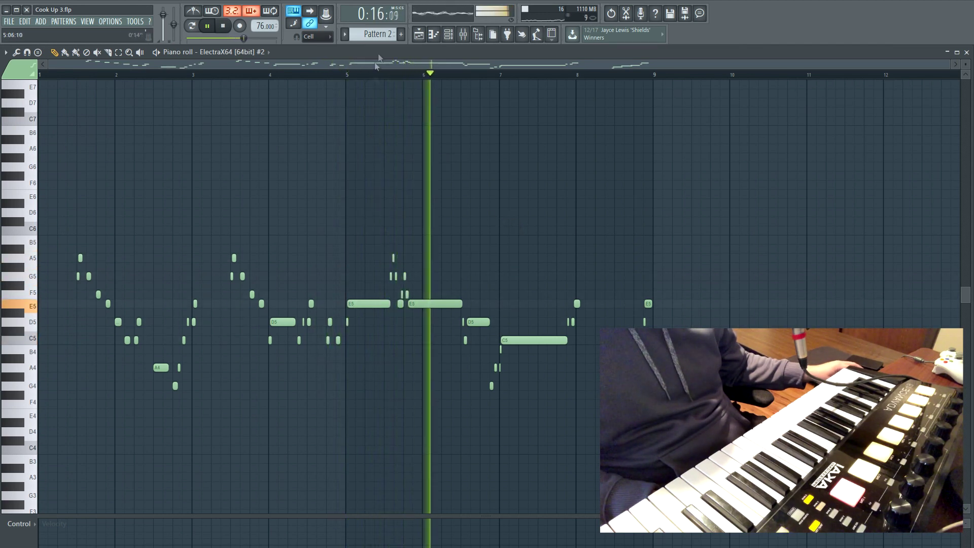
click(446, 40)
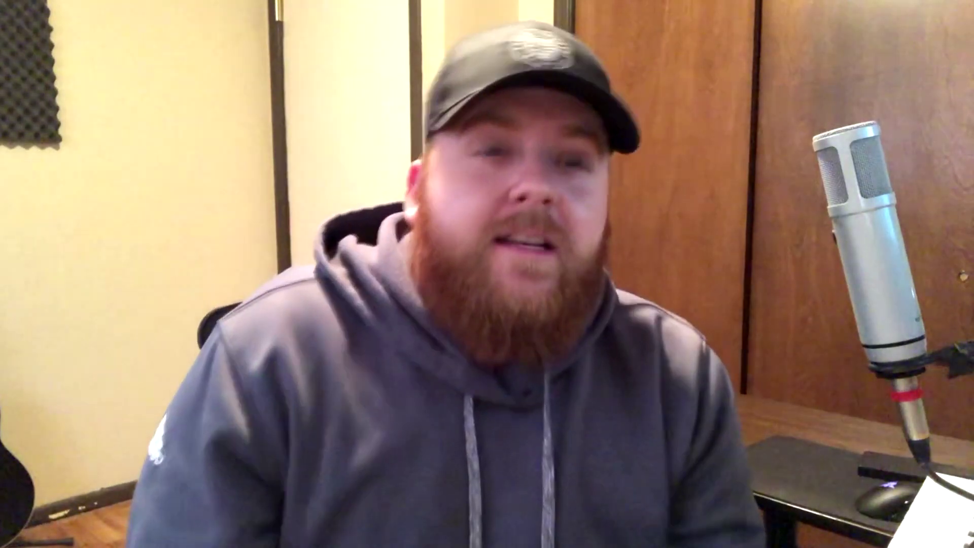